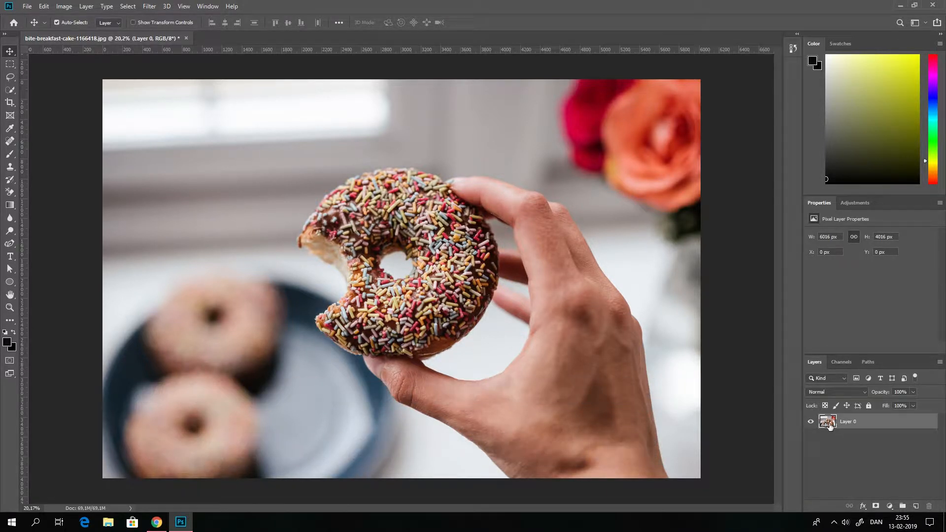
- Add a Brightness/Contrast adjustment layer above the photo with brightness -36 and contrast 100
click(856, 203)
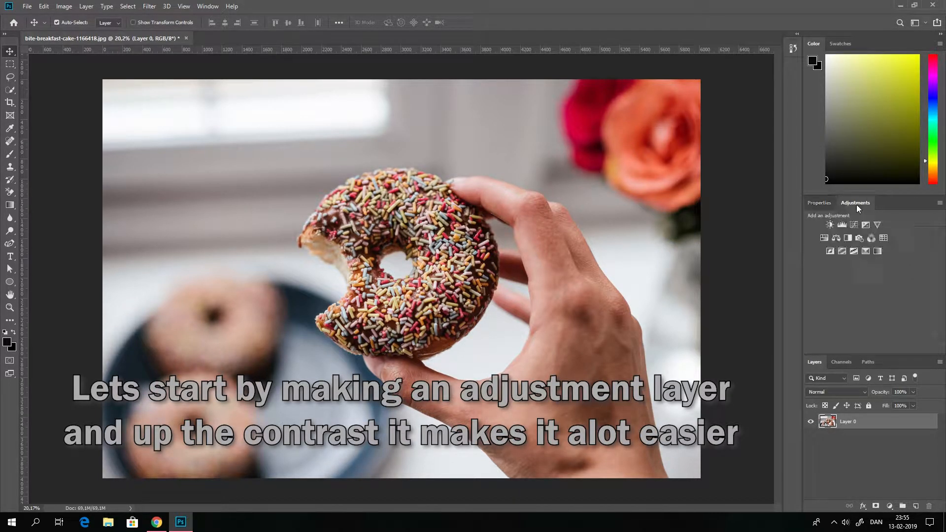
click(830, 224)
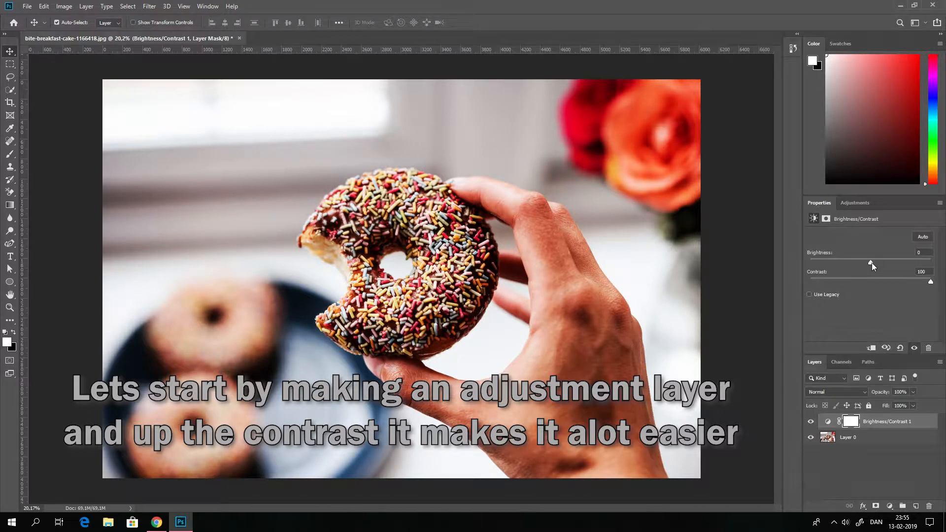
drag(872, 263, 856, 263)
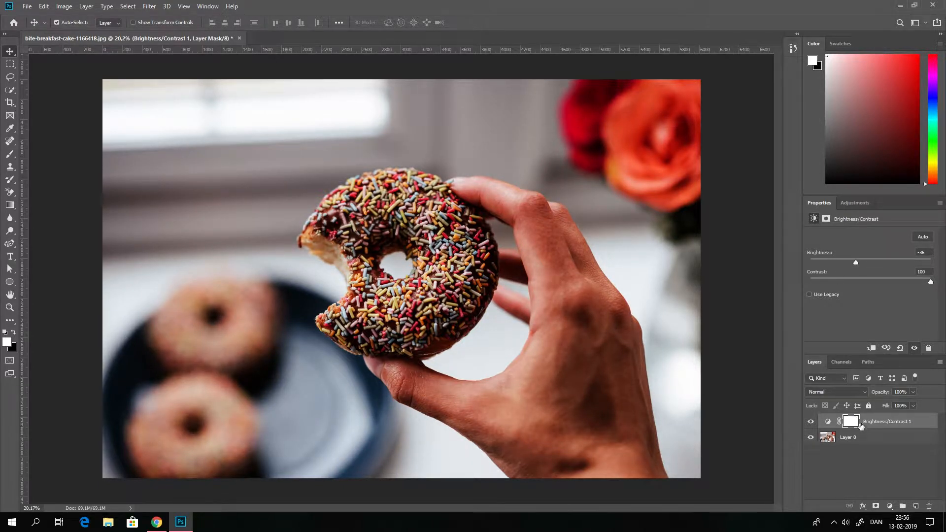
- Select Layer 0 and set up the Background Eraser with Discontiguous limits and 38% tolerance
click(866, 442)
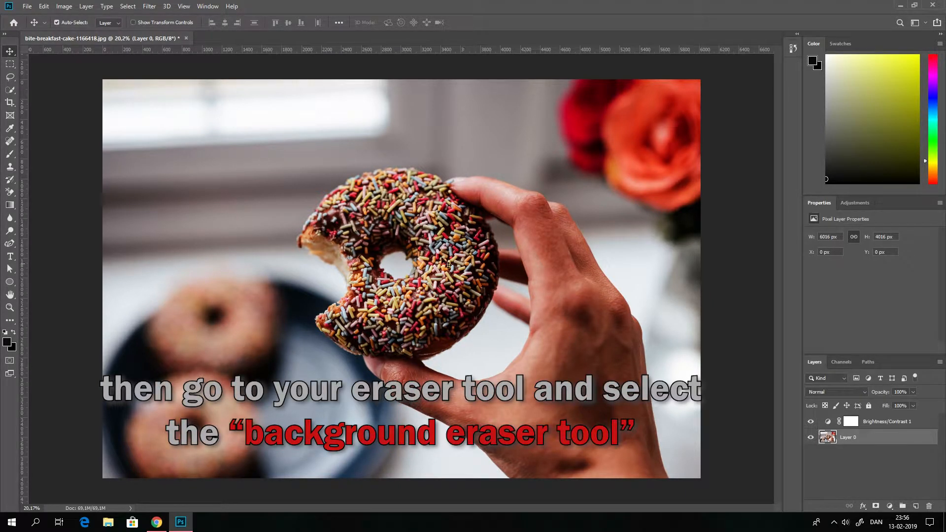
click(9, 196)
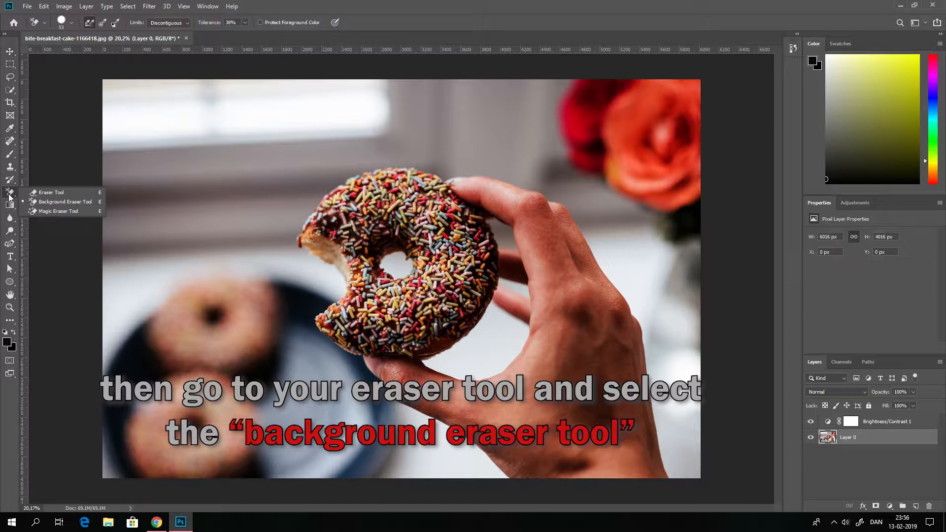
click(45, 202)
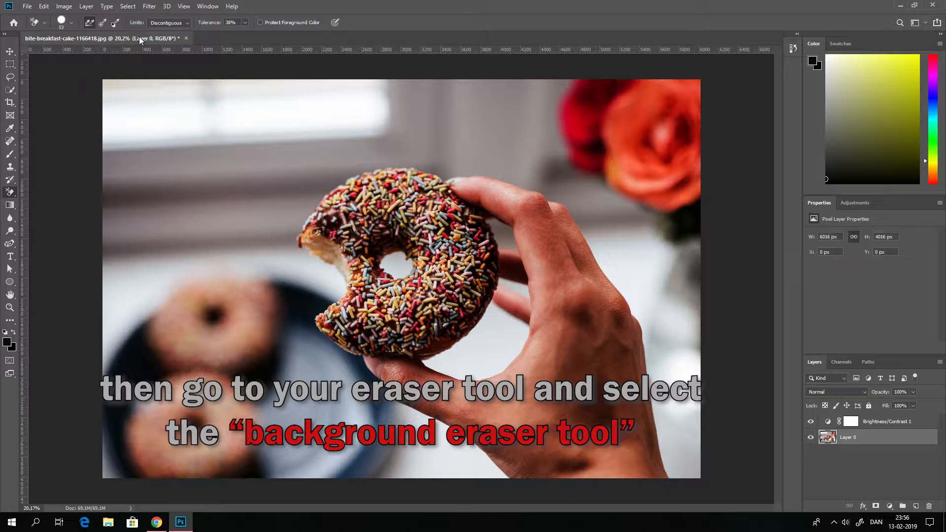
click(170, 23)
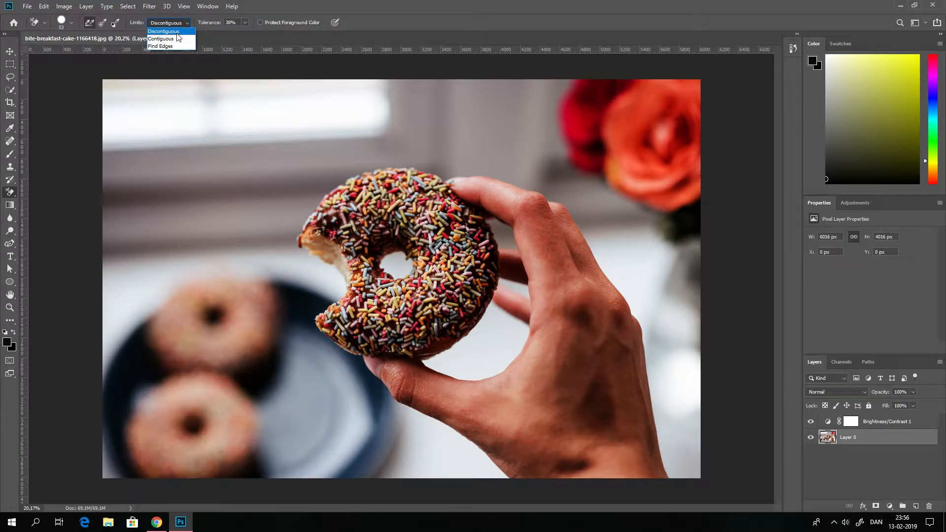
click(244, 23)
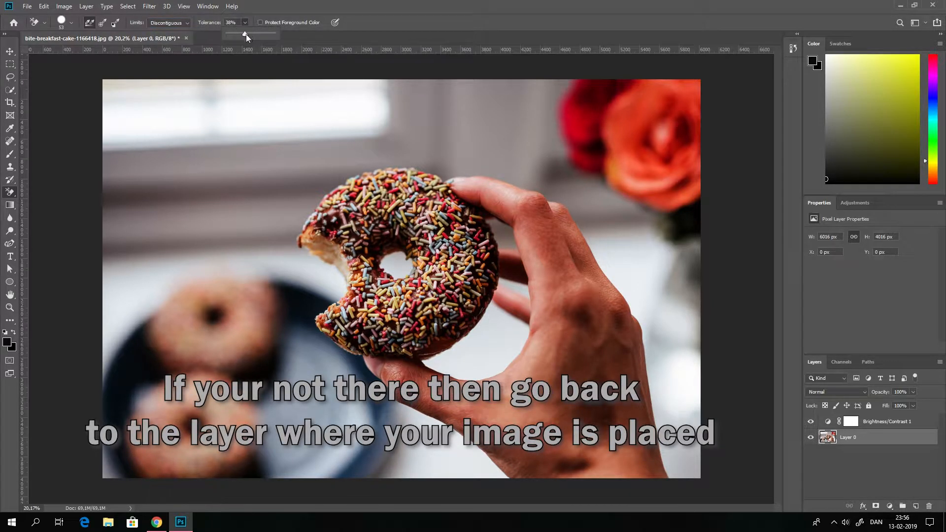
click(272, 13)
- Erase a thin line of background around the inside of the gap between the thumb, palm and donut
scroll(313, 323, up, 3)
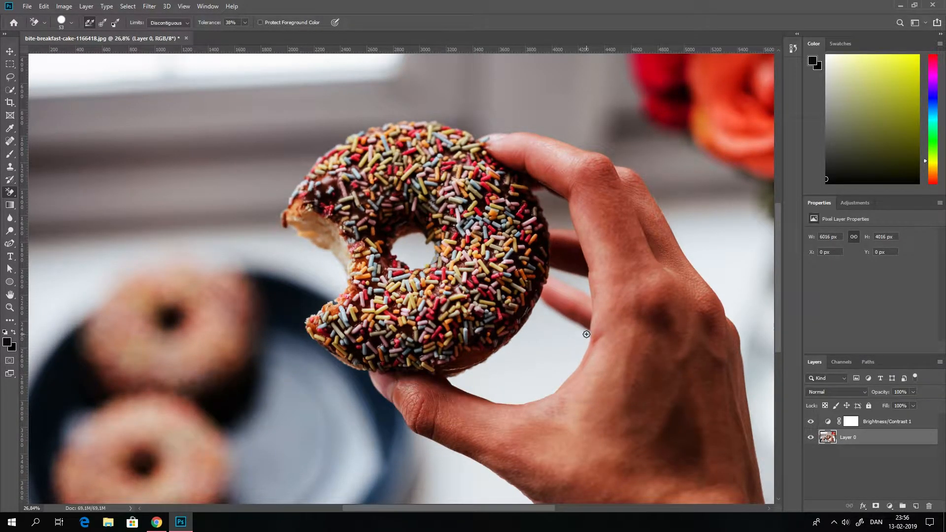
mouse_move(587, 334)
mouse_down()
mouse_move(572, 372)
mouse_move(550, 392)
mouse_move(503, 401)
mouse_up()
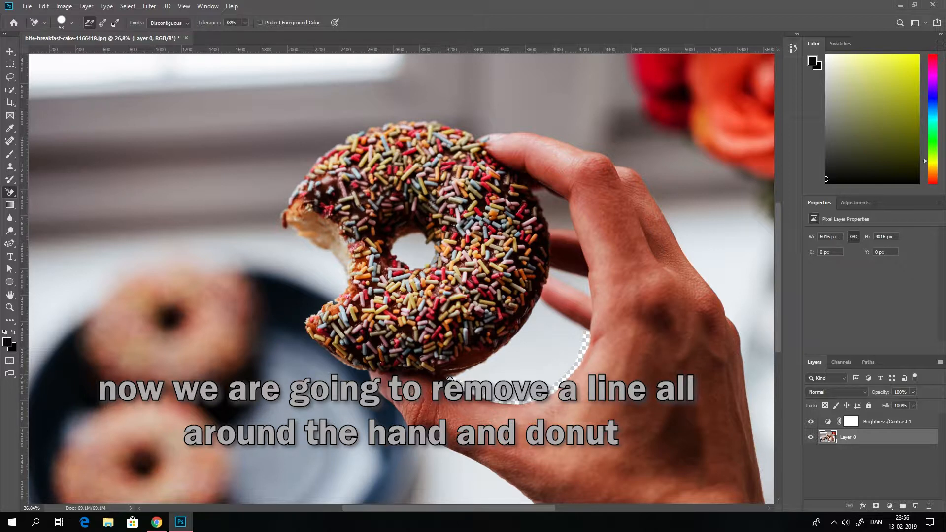
mouse_move(546, 365)
mouse_down()
mouse_move(581, 344)
mouse_move(583, 331)
mouse_move(541, 301)
mouse_move(538, 310)
mouse_move(561, 329)
mouse_move(584, 331)
mouse_move(538, 304)
mouse_move(504, 350)
mouse_move(453, 378)
mouse_move(492, 397)
mouse_up()
key(ctrl+z)
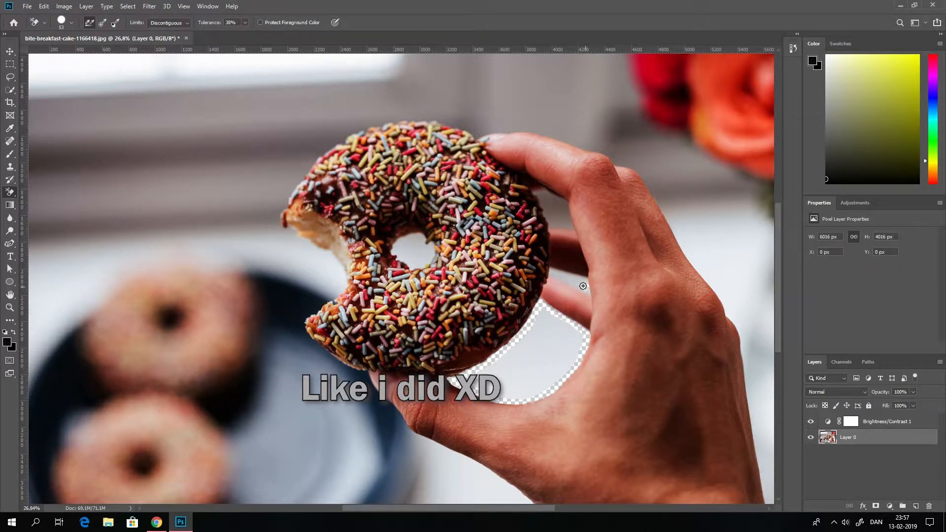
- Erase the background in the narrow gap between the two fingers behind the donut
drag(583, 286, 553, 272)
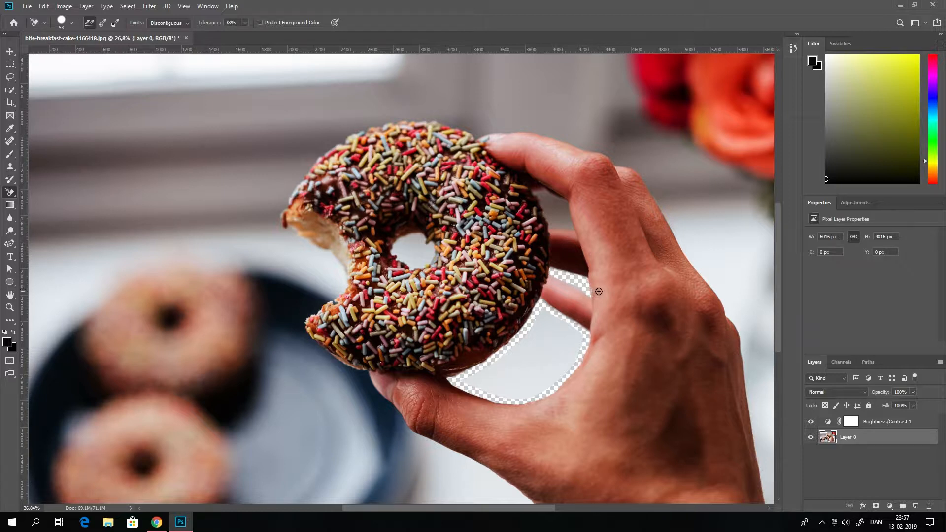
key(ctrl+z)
drag(587, 289, 554, 273)
drag(565, 223, 569, 229)
key(ctrl+z)
drag(543, 196, 545, 197)
mouse_move(545, 195)
mouse_down()
mouse_move(552, 223)
mouse_move(570, 226)
mouse_move(568, 207)
mouse_up()
key(ctrl+z)
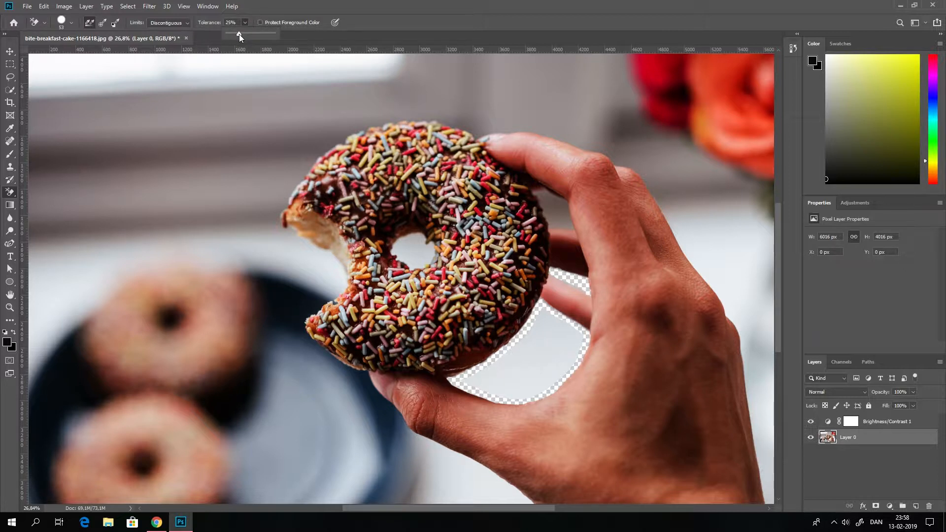
- Lower the eraser tolerance to 25% and erase the background in the gap beneath the index finger
click(298, 9)
mouse_move(565, 219)
mouse_down()
mouse_move(572, 229)
mouse_move(549, 217)
mouse_move(565, 205)
mouse_up()
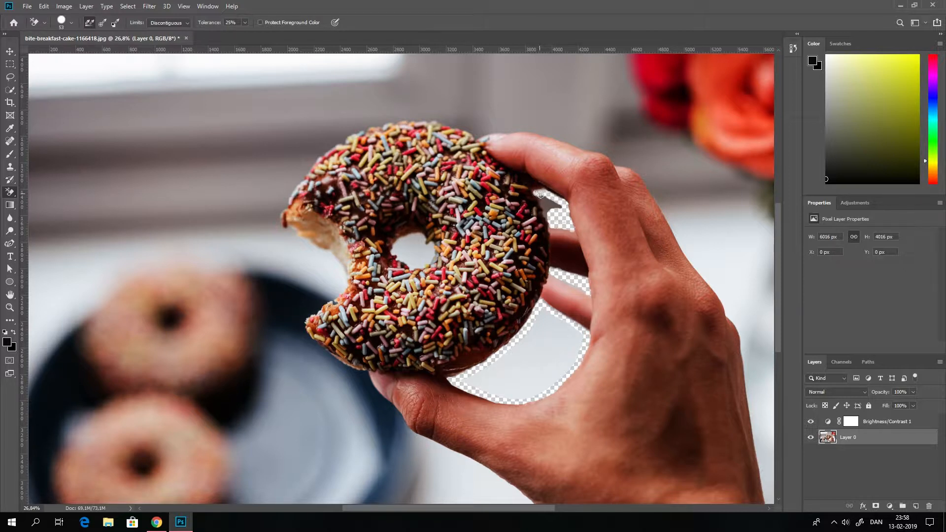
drag(541, 195, 543, 200)
- Set the eraser tolerance to 19% and erase a line of background along the lower edge of the wrist and thumb
scroll(545, 193, down, 5)
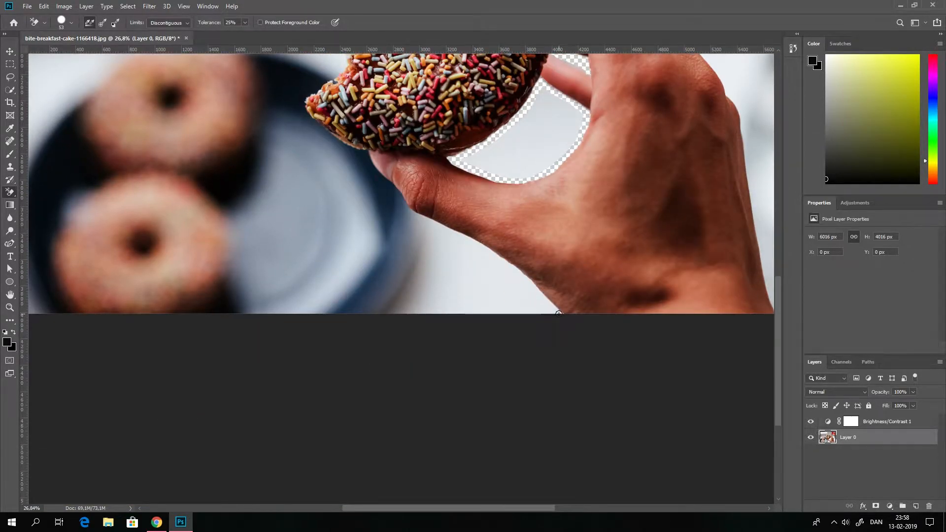
mouse_move(548, 306)
mouse_down()
mouse_move(505, 264)
mouse_move(560, 311)
mouse_up()
key(ctrl+z)
click(245, 23)
drag(243, 33, 242, 34)
mouse_move(554, 308)
mouse_down()
mouse_move(498, 257)
mouse_move(417, 217)
mouse_up()
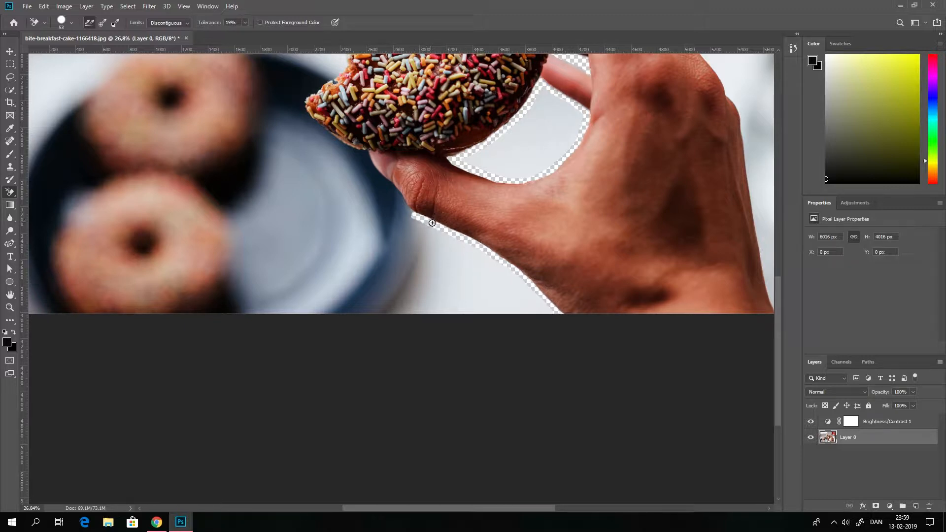
- Erase a line of background around the donut's outer edge, from the thumb tip past the bite and across its top
scroll(350, 149, up, 3)
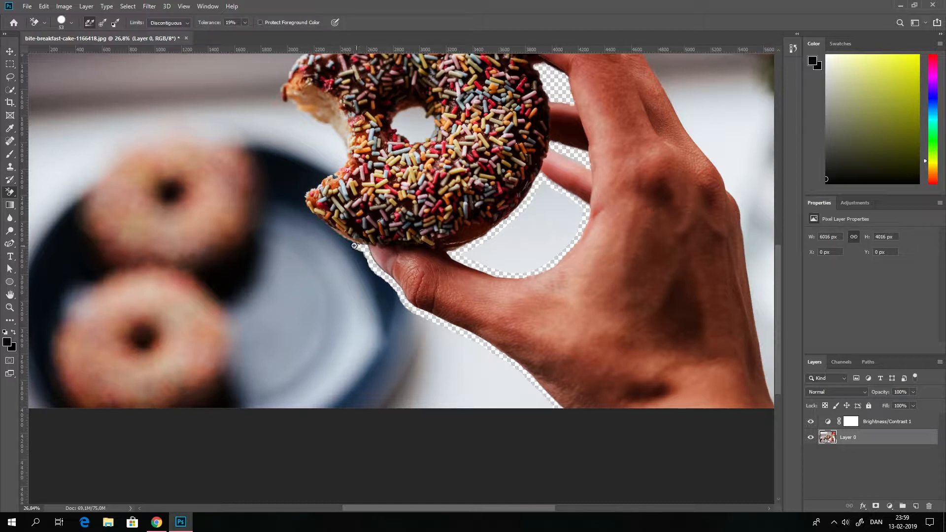
drag(340, 239, 305, 206)
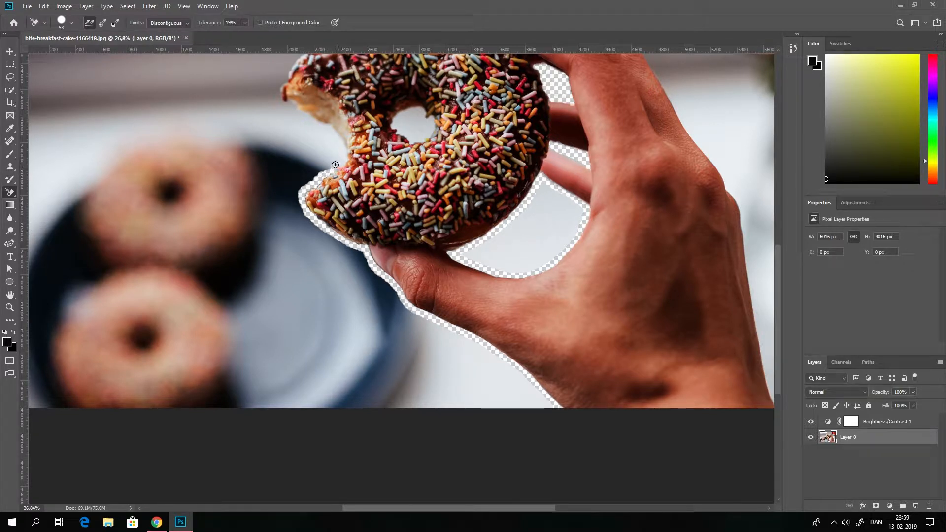
scroll(336, 165, up, 5)
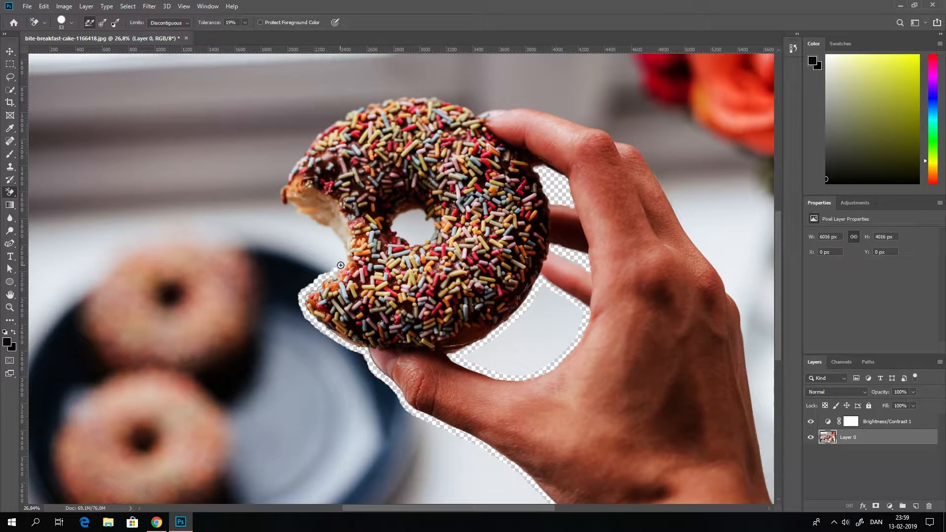
mouse_move(341, 265)
mouse_down()
mouse_move(340, 242)
mouse_move(282, 203)
mouse_move(278, 187)
mouse_move(314, 133)
mouse_move(309, 143)
mouse_move(362, 104)
mouse_up()
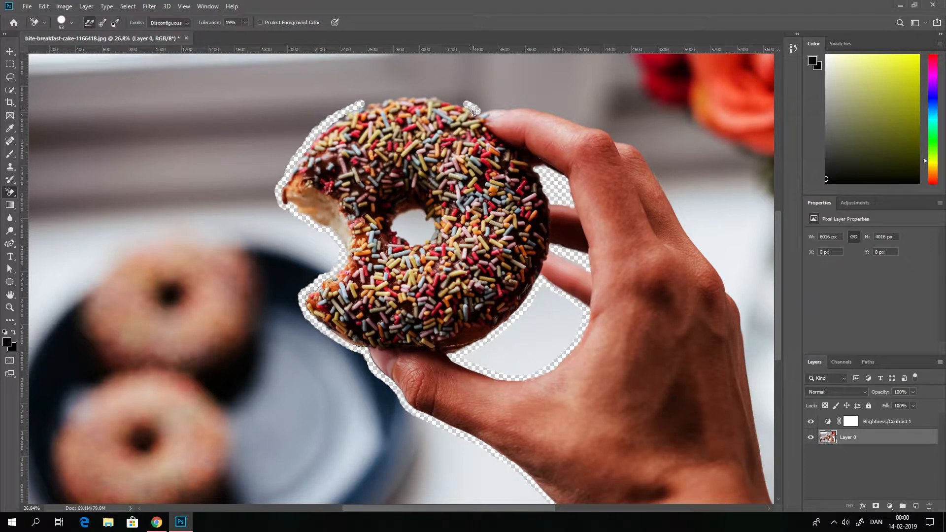
drag(466, 105, 452, 100)
drag(418, 95, 382, 98)
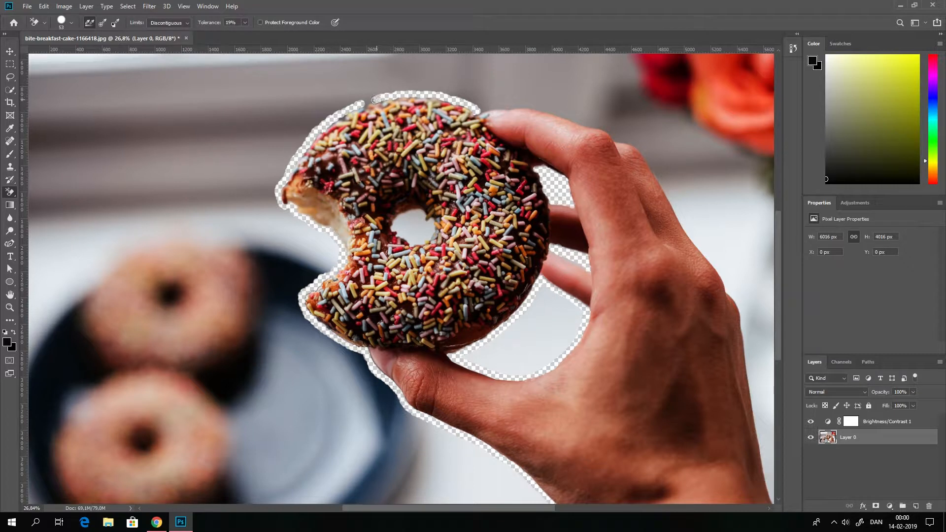
drag(363, 105, 379, 98)
- Erase a line of background along the index finger, knuckles and back of the hand down to the photo's lower edge
drag(484, 109, 491, 109)
mouse_move(630, 140)
mouse_down()
mouse_move(509, 106)
mouse_move(557, 110)
mouse_up()
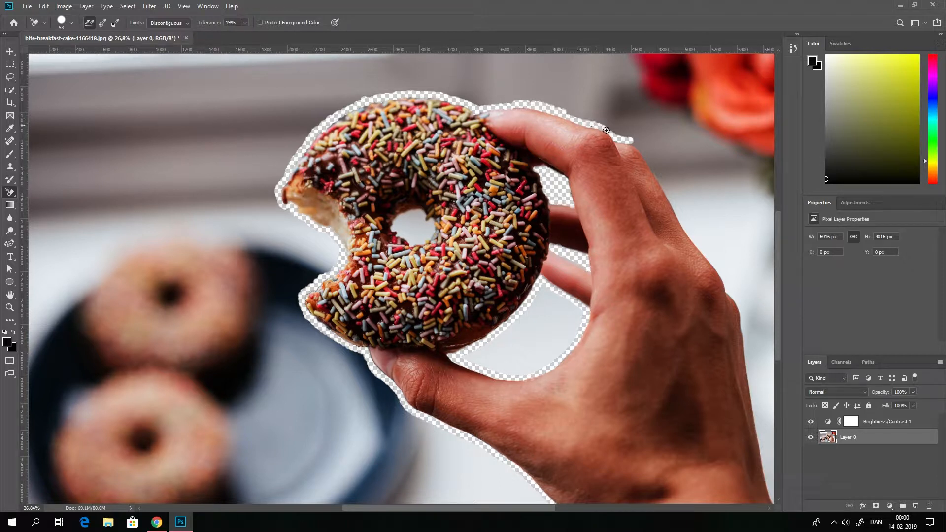
scroll(636, 145, down, 2)
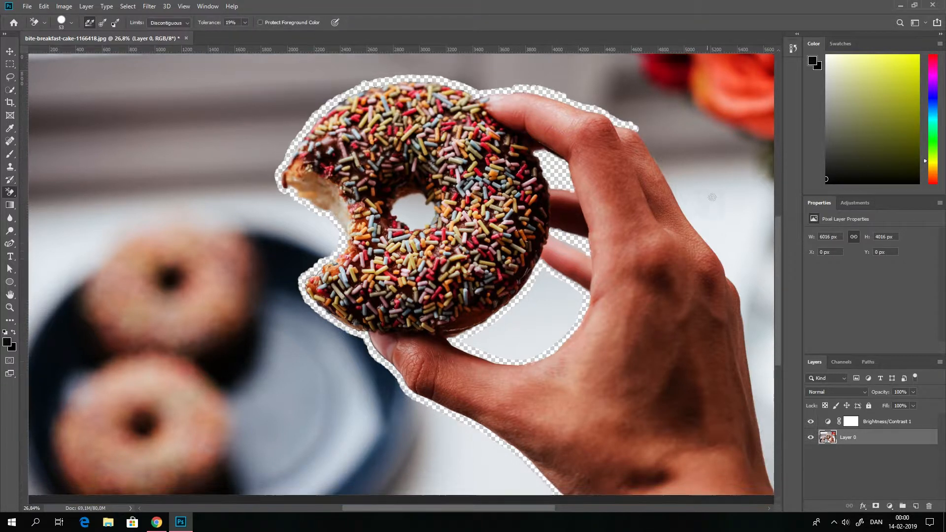
drag(394, 510, 463, 509)
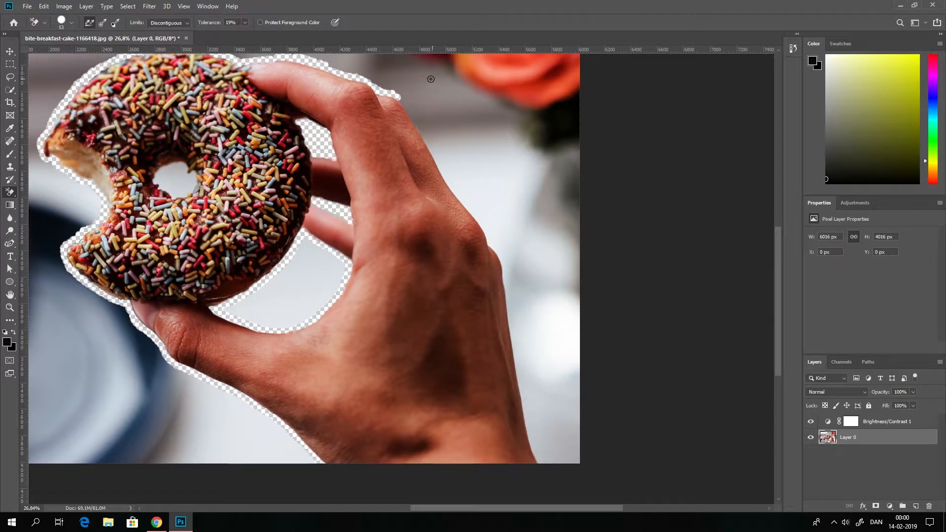
mouse_move(401, 98)
mouse_down()
mouse_move(505, 266)
mouse_move(543, 458)
mouse_up()
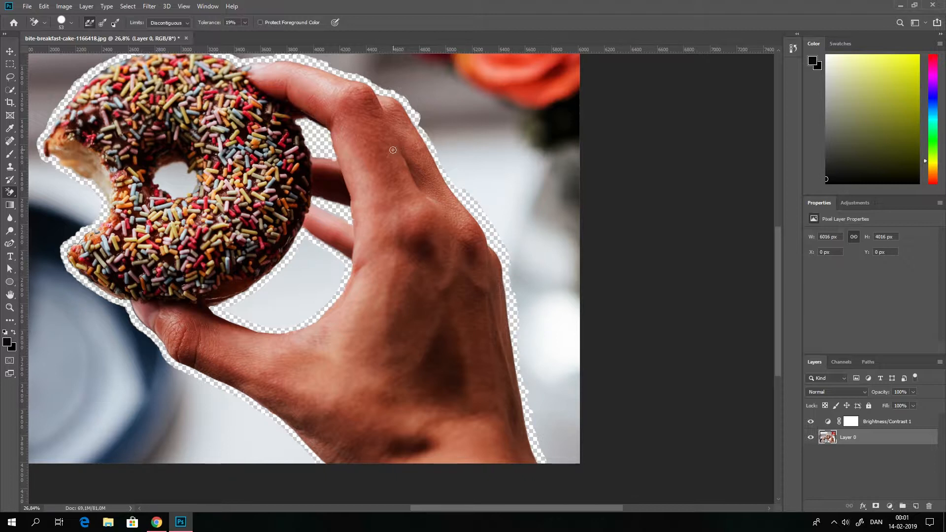
- Erase all the background visible through the donut's hole
scroll(244, 138, down, 2)
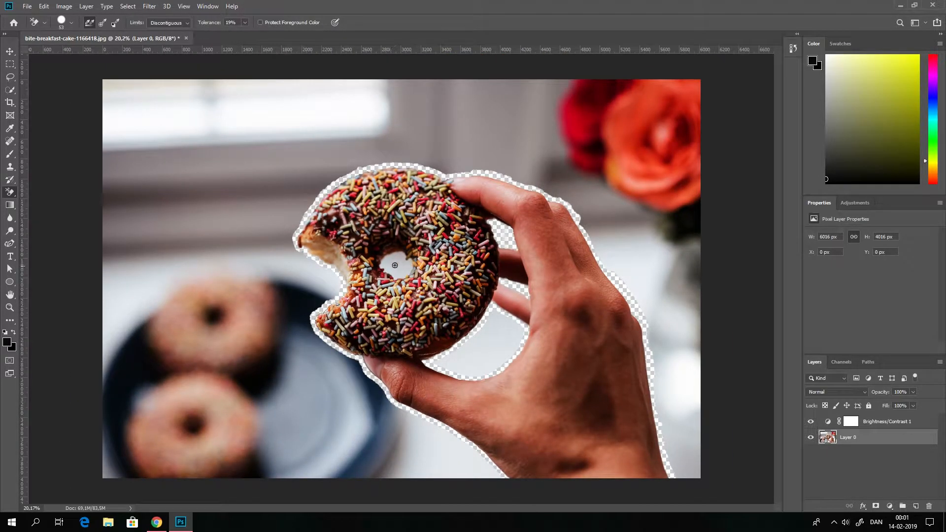
scroll(395, 265, up, 3)
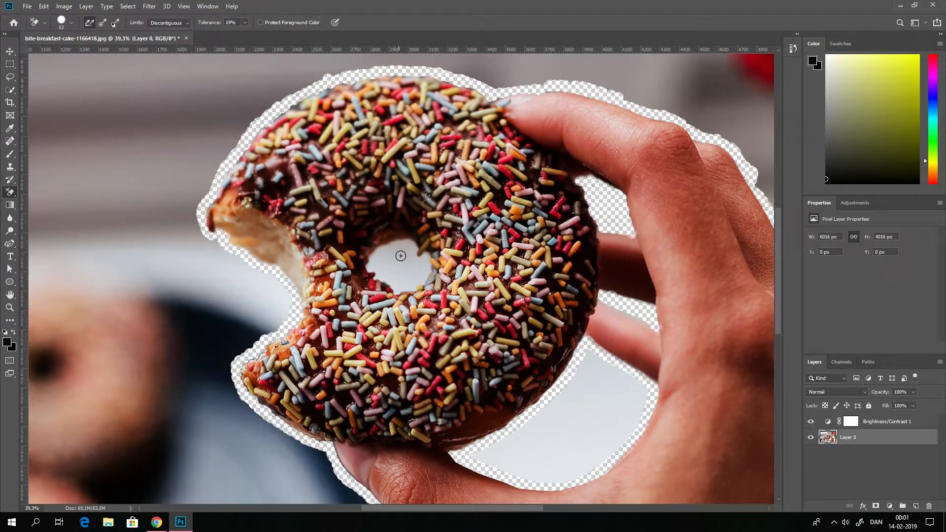
mouse_move(416, 265)
mouse_down()
mouse_move(422, 279)
mouse_move(400, 289)
mouse_up()
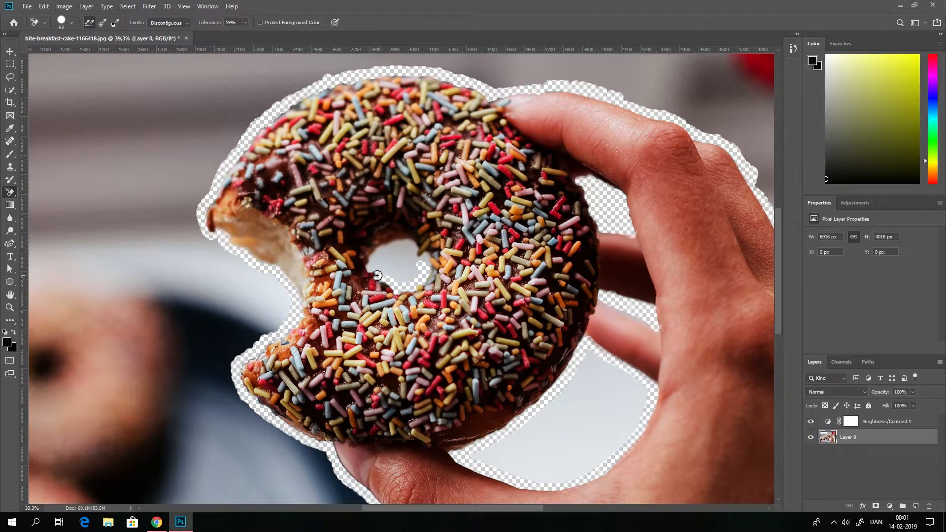
mouse_move(370, 269)
mouse_down()
mouse_move(376, 254)
mouse_move(407, 245)
mouse_move(428, 271)
mouse_move(397, 282)
mouse_move(411, 266)
mouse_move(391, 272)
mouse_move(409, 260)
mouse_move(382, 263)
mouse_move(407, 252)
mouse_move(376, 261)
mouse_up()
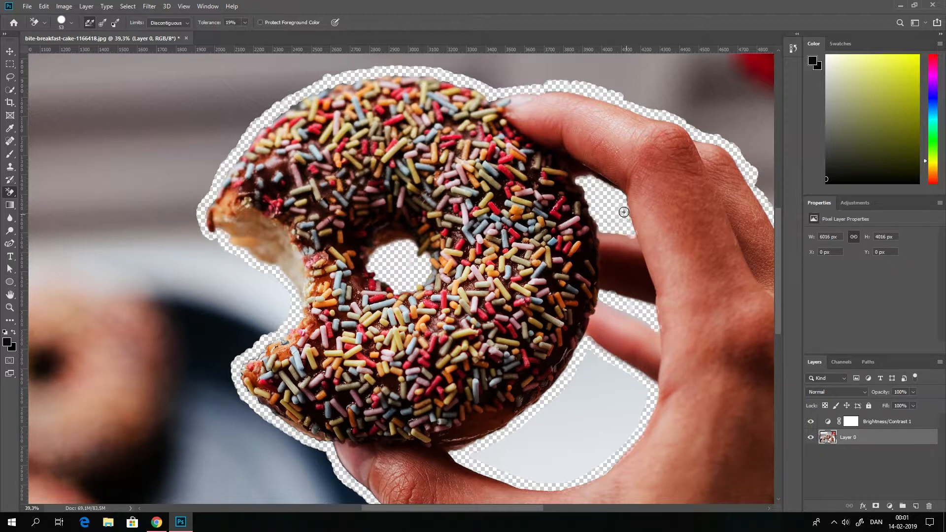
- Switch to the regular Eraser with the hard round brush and set its size to 432 px
scroll(622, 274, down, 5)
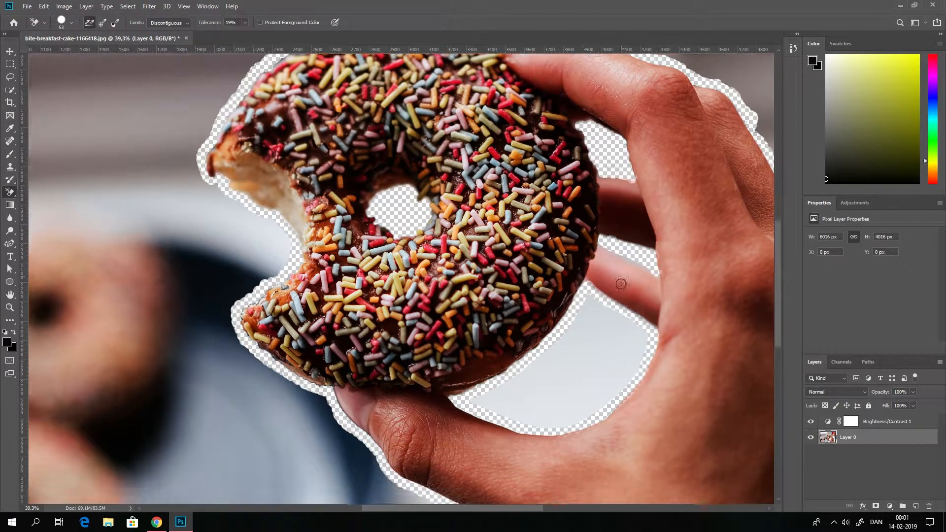
scroll(536, 305, down, 3)
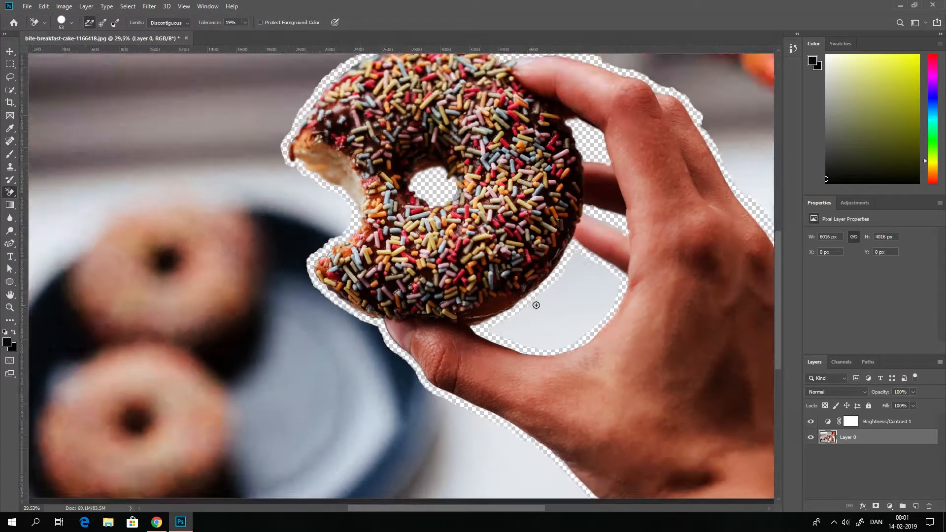
scroll(536, 305, down, 2)
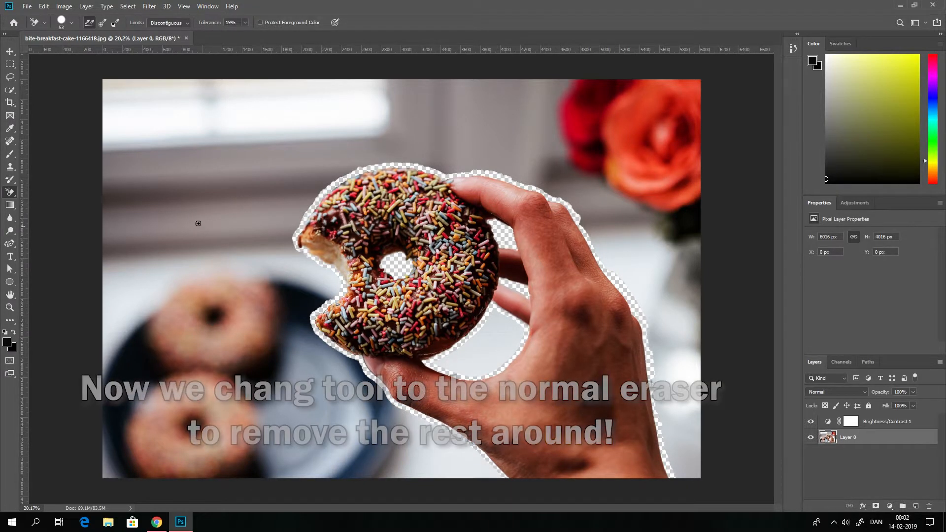
right_click(14, 194)
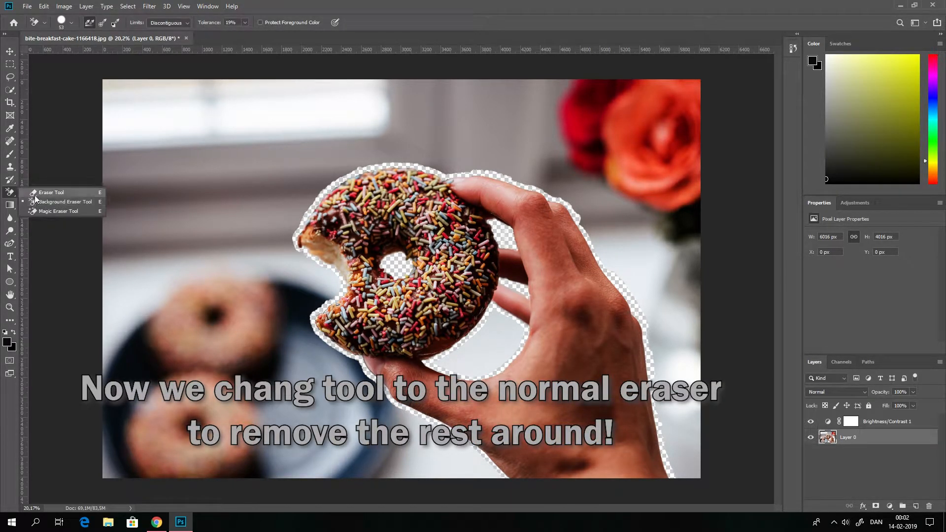
click(35, 193)
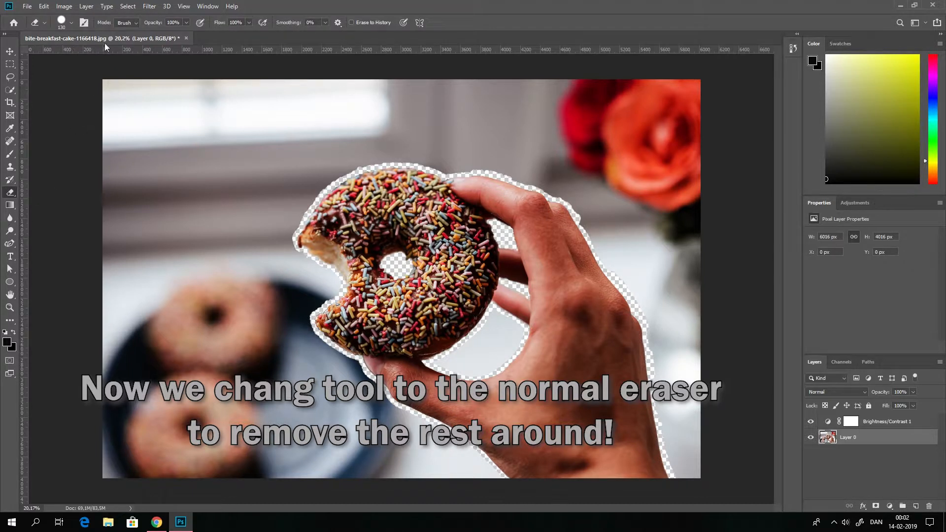
click(71, 22)
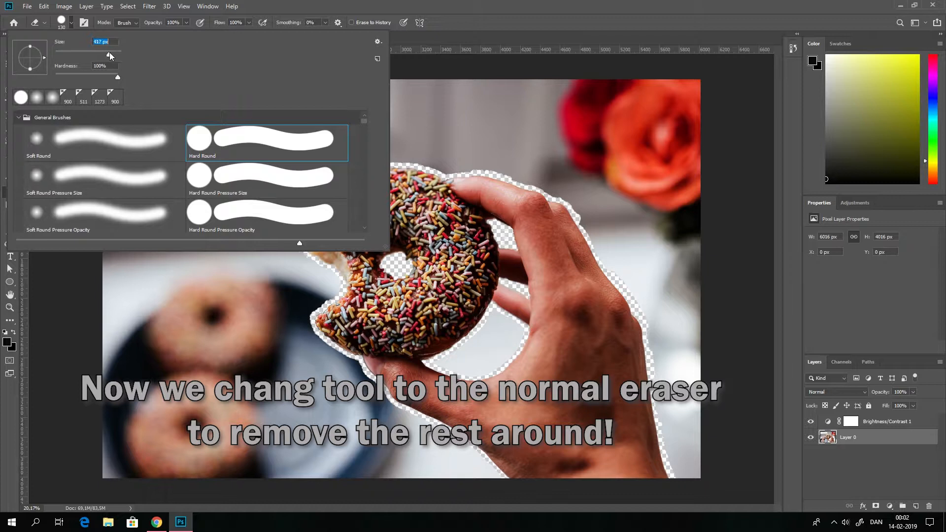
click(372, 6)
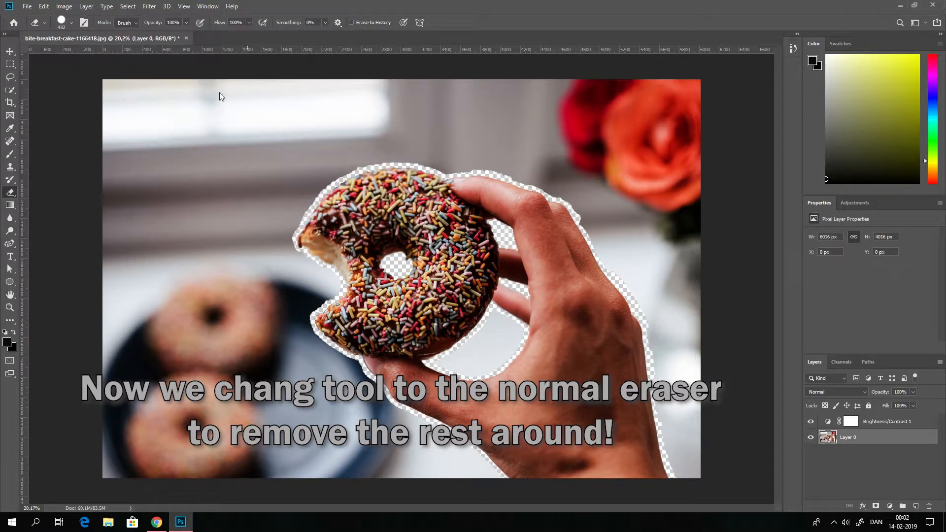
- Erase the outer background across the photo's left, top and right sides, working in towards the donut and hand
mouse_move(173, 77)
mouse_down()
mouse_move(169, 369)
mouse_move(158, 457)
mouse_up()
mouse_move(155, 418)
mouse_down()
mouse_move(149, 84)
mouse_move(122, 272)
mouse_move(126, 474)
mouse_move(117, 230)
mouse_move(124, 85)
mouse_move(109, 76)
mouse_move(87, 278)
mouse_move(98, 462)
mouse_up()
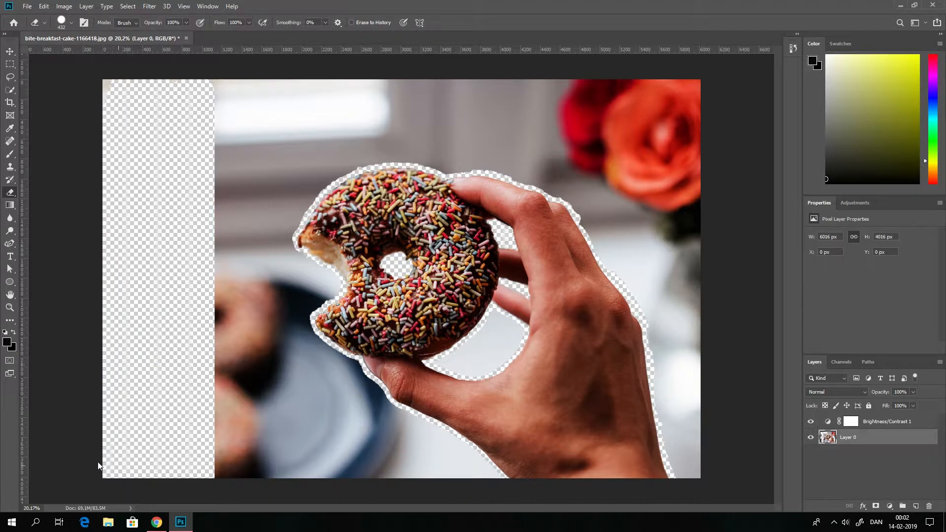
mouse_move(93, 64)
mouse_down()
mouse_move(646, 69)
mouse_move(646, 83)
mouse_move(187, 95)
mouse_move(310, 120)
mouse_move(453, 106)
mouse_move(681, 112)
mouse_move(686, 335)
mouse_move(682, 443)
mouse_move(672, 442)
mouse_up()
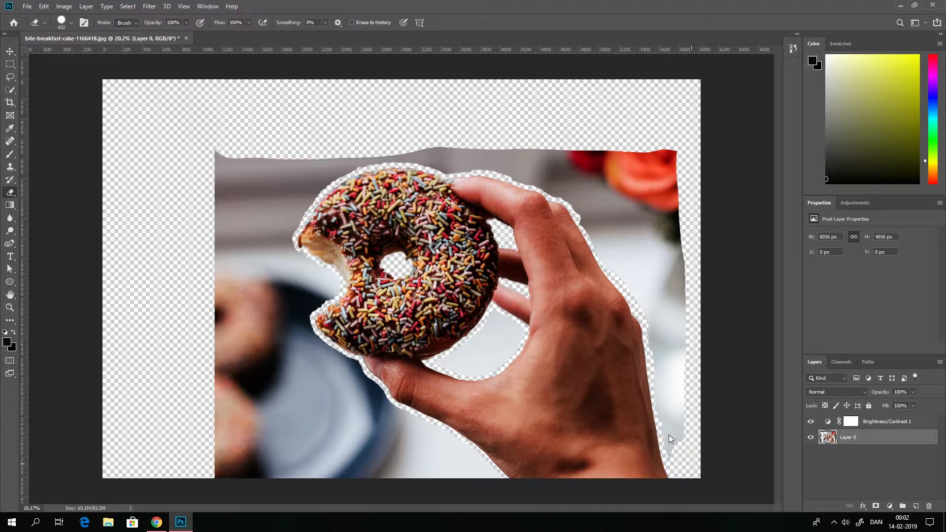
mouse_move(658, 273)
mouse_down()
mouse_move(654, 226)
mouse_move(626, 176)
mouse_move(563, 137)
mouse_move(635, 156)
mouse_move(656, 181)
mouse_move(659, 144)
mouse_move(359, 118)
mouse_move(282, 157)
mouse_move(178, 265)
mouse_move(217, 154)
mouse_move(248, 126)
mouse_move(245, 155)
mouse_move(257, 149)
mouse_move(200, 136)
mouse_move(194, 160)
mouse_move(218, 320)
mouse_move(216, 441)
mouse_move(197, 270)
mouse_up()
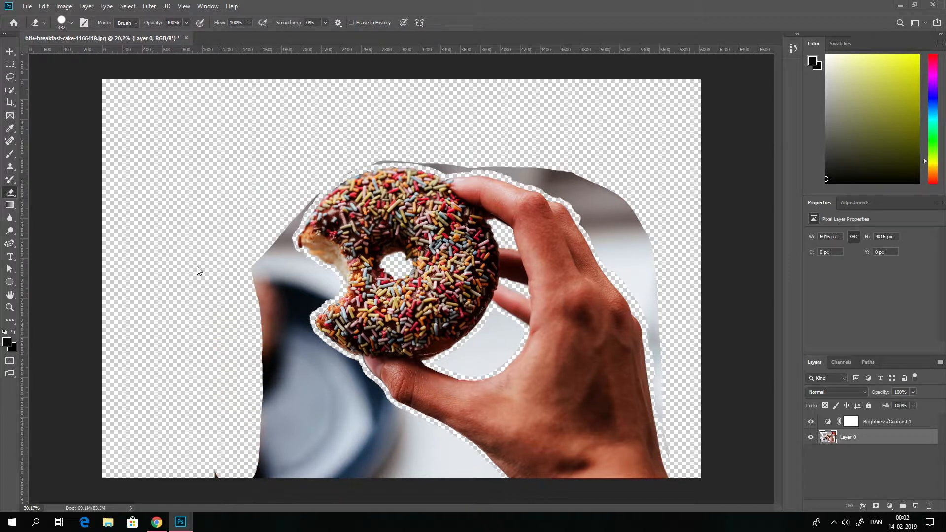
- Erase the plate and other remaining background below the thumb and wrist and around the donut's bitten side
mouse_move(190, 453)
mouse_down()
mouse_move(441, 469)
mouse_move(449, 453)
mouse_up()
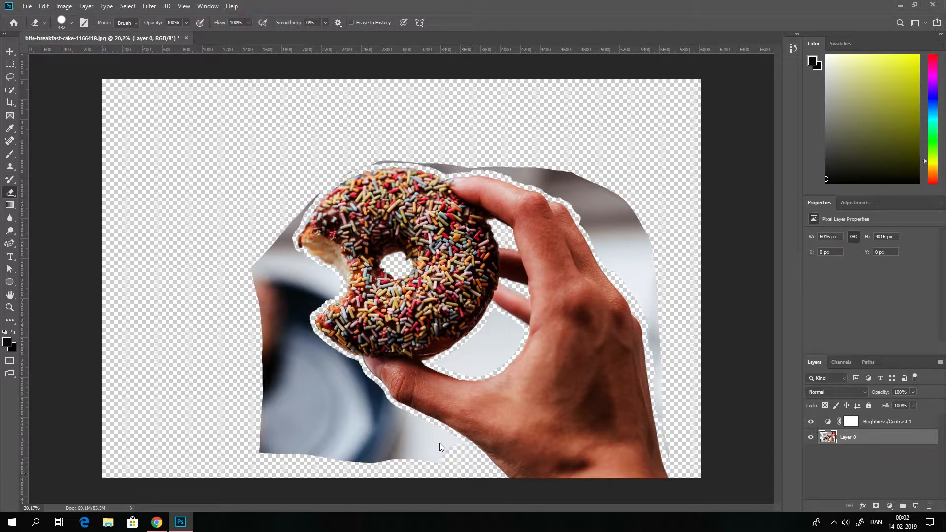
drag(400, 424, 228, 398)
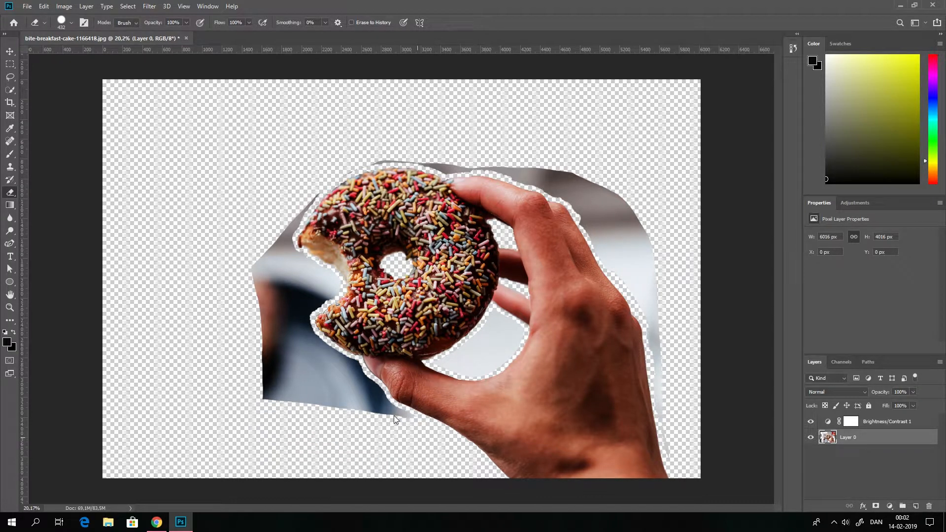
mouse_move(394, 416)
mouse_down()
mouse_move(362, 405)
mouse_move(350, 385)
mouse_up()
mouse_move(351, 398)
mouse_down()
mouse_move(342, 377)
mouse_move(301, 371)
mouse_move(280, 355)
mouse_move(288, 328)
mouse_move(271, 269)
mouse_move(275, 261)
mouse_move(303, 286)
mouse_move(294, 262)
mouse_up()
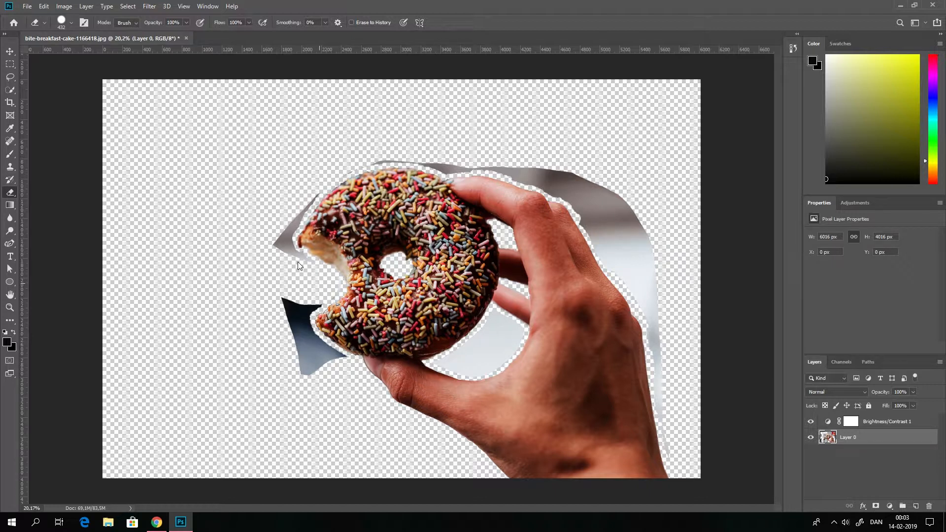
mouse_move(299, 262)
mouse_down()
mouse_move(270, 292)
mouse_move(284, 333)
mouse_move(301, 344)
mouse_up()
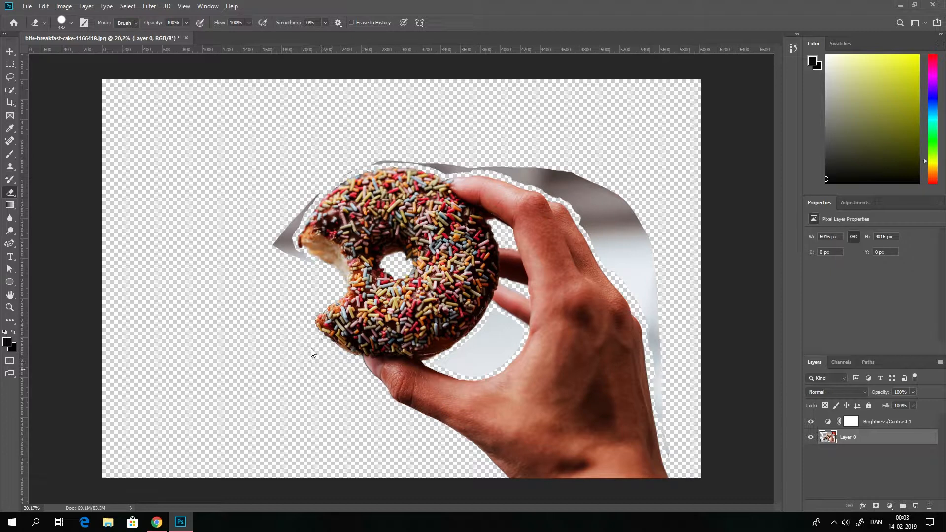
- Erase the remaining background from the donut's upper left over the index finger and down the back of the hand
click(273, 250)
drag(253, 224, 261, 190)
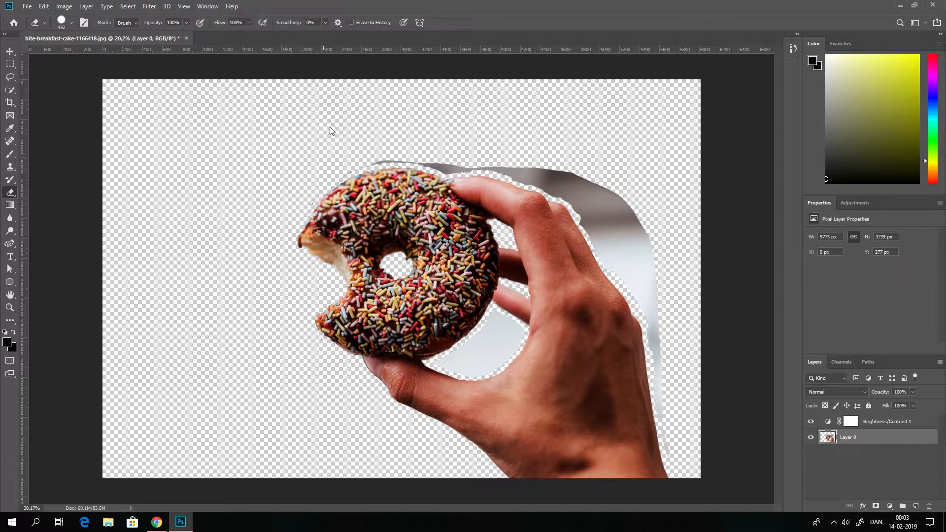
mouse_move(348, 122)
mouse_down()
mouse_move(476, 132)
mouse_move(541, 156)
mouse_move(594, 190)
mouse_move(622, 259)
mouse_up()
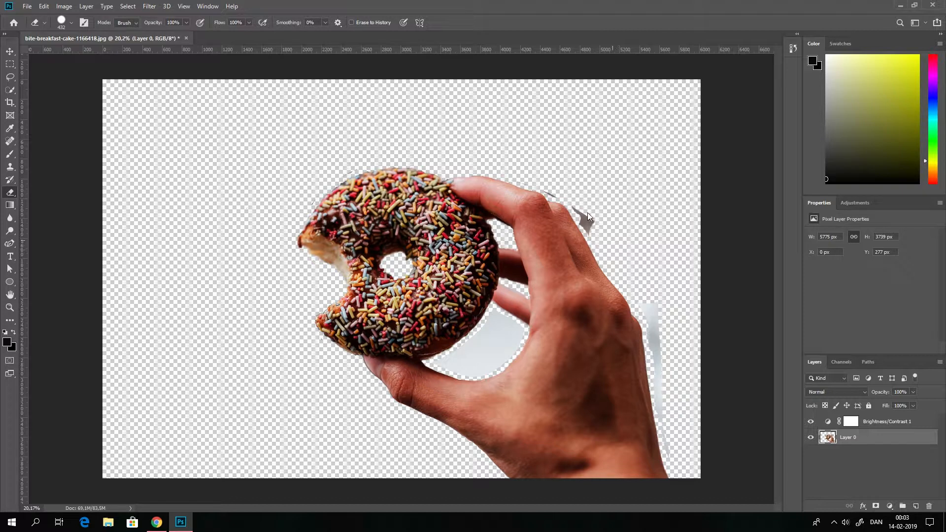
drag(580, 198, 573, 189)
drag(632, 277, 655, 382)
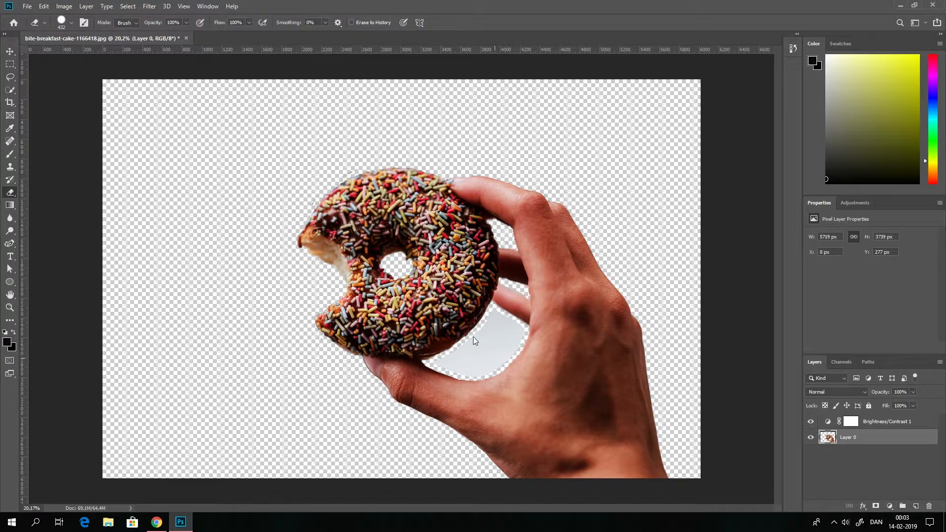
- Set the Eraser size to 108 px and erase the background enclosed by the donut, thumb and fingers
click(72, 23)
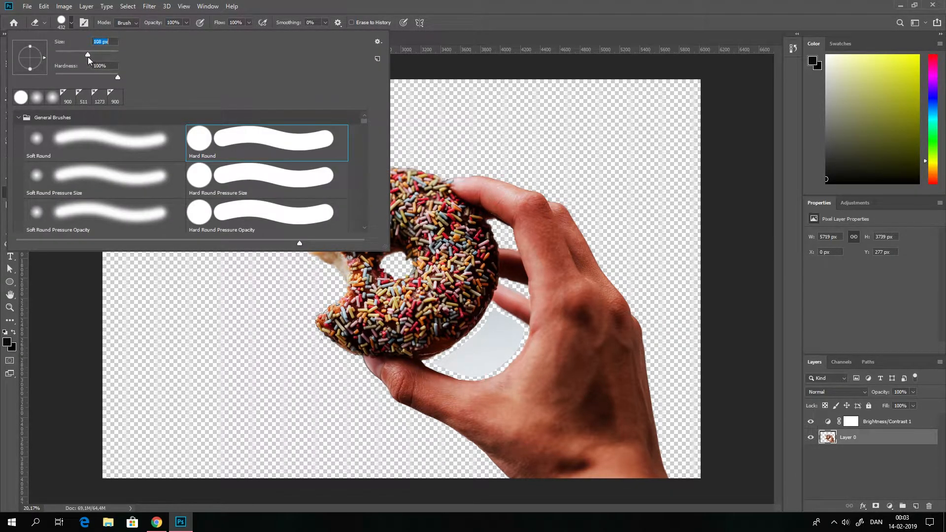
click(337, 2)
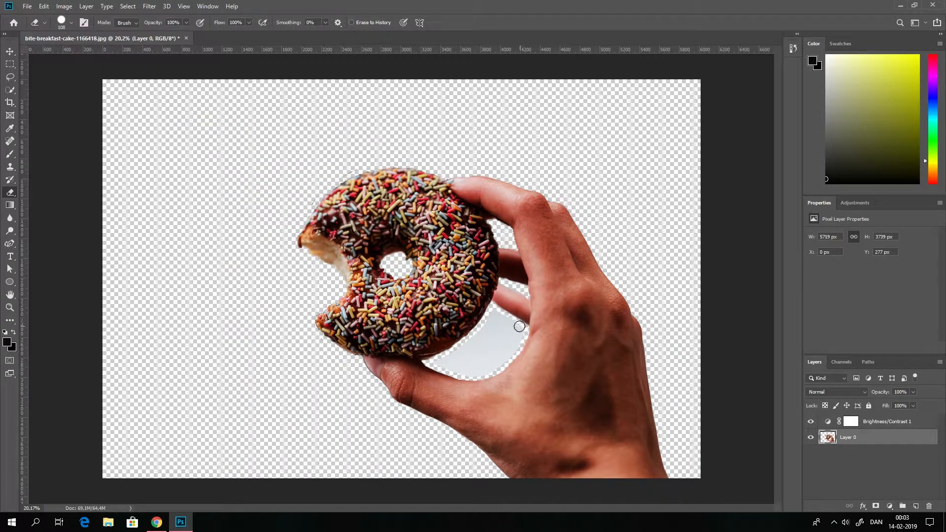
mouse_move(519, 327)
mouse_down()
mouse_move(491, 369)
mouse_move(439, 365)
mouse_move(491, 313)
mouse_move(511, 324)
mouse_move(509, 335)
mouse_move(463, 365)
mouse_move(498, 317)
mouse_up()
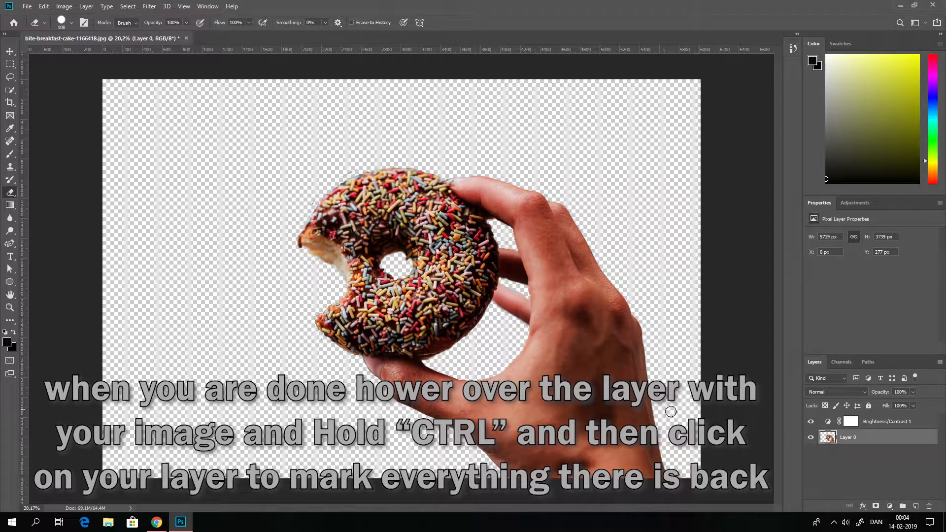
- Mask Layer 0 with a selection of its remaining pixels and open the mask in Select and Mask
ctrl+click(829, 439)
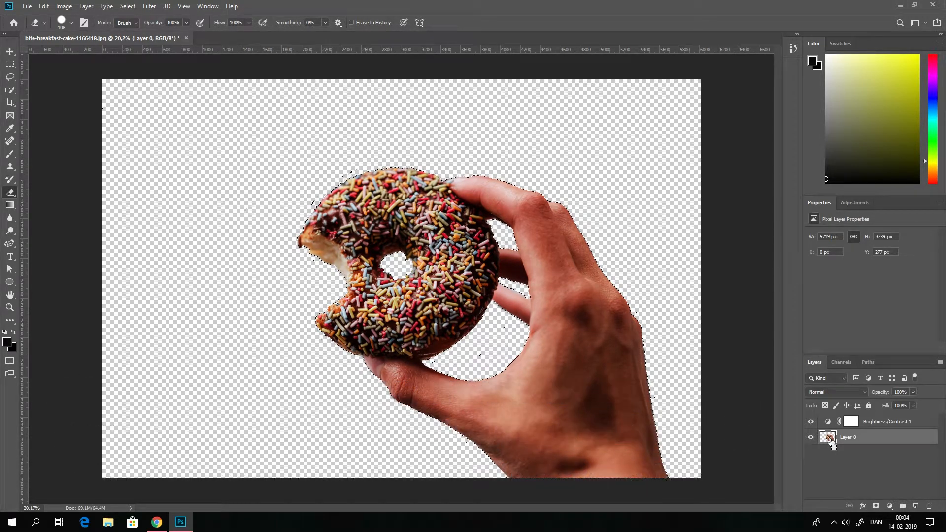
click(874, 507)
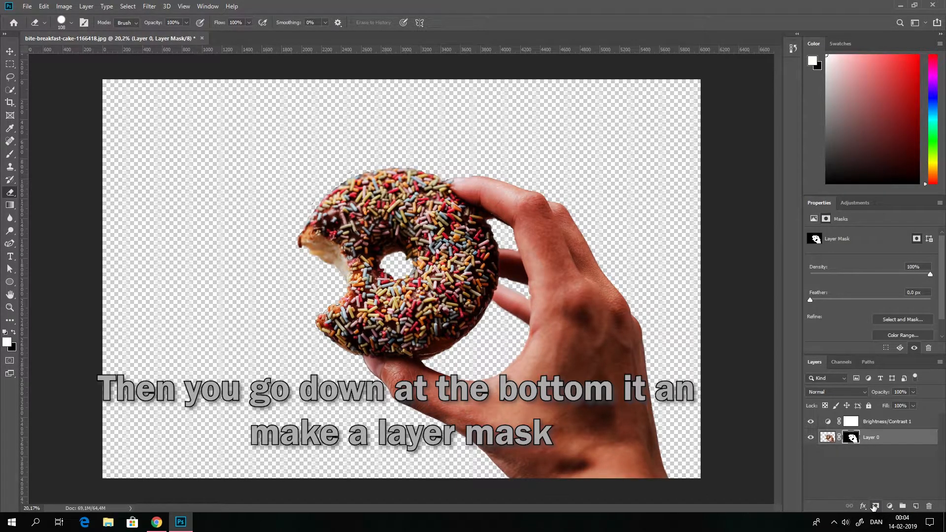
double_click(853, 439)
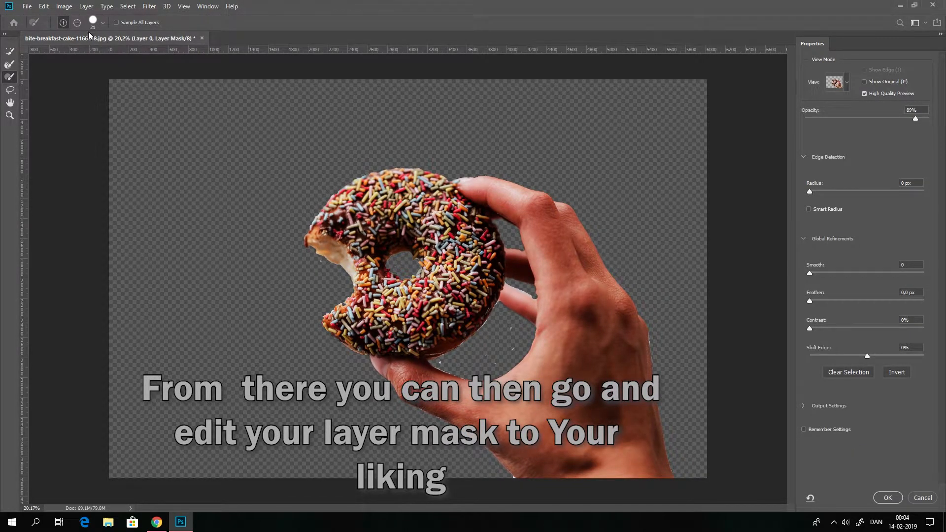
- Set the refinement brush to subtract from the selection and its size to 58 px
click(76, 22)
click(100, 23)
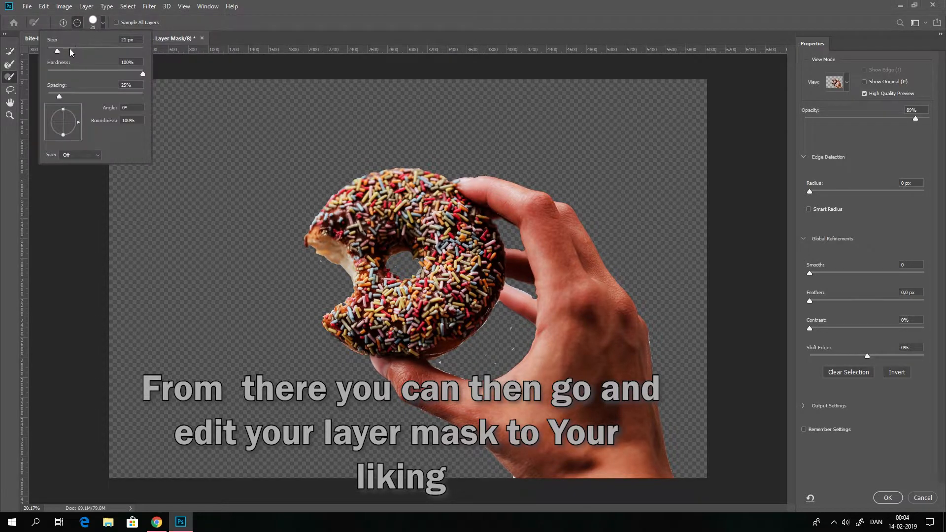
drag(58, 50, 75, 50)
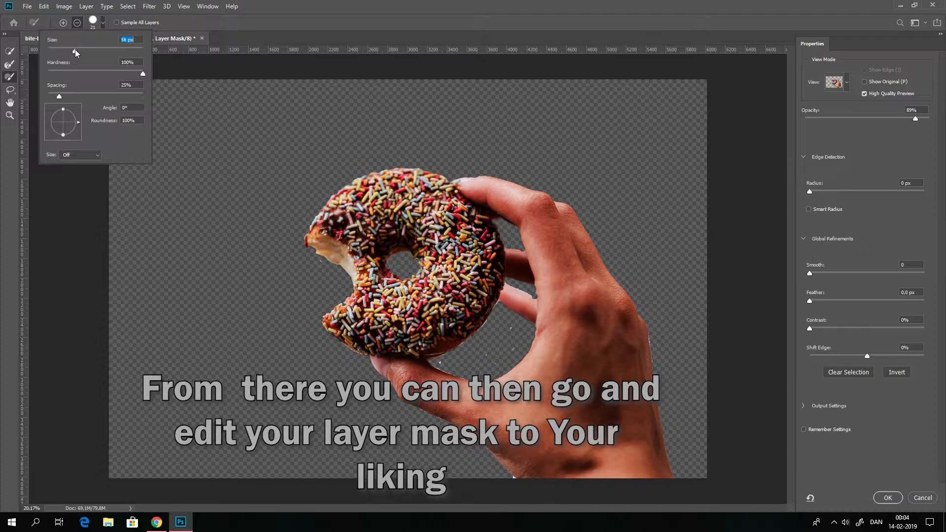
click(232, 6)
click(308, 11)
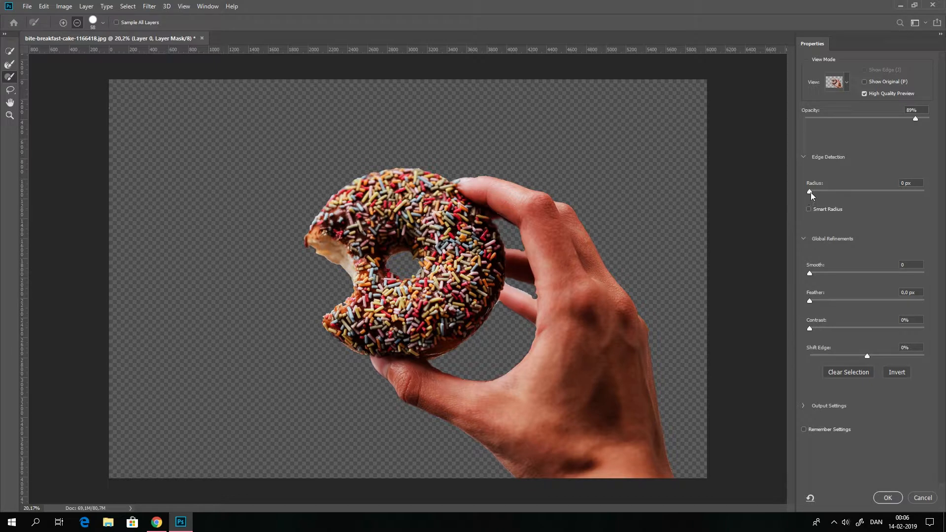
- Try the radius, smooth and contrast refinements on the mask's edge and apply the Select and Mask edits
drag(810, 192, 836, 202)
drag(831, 205, 828, 205)
mouse_move(810, 273)
mouse_down()
mouse_move(832, 272)
mouse_move(821, 269)
mouse_up()
drag(833, 280, 783, 315)
drag(924, 321, 789, 318)
click(878, 497)
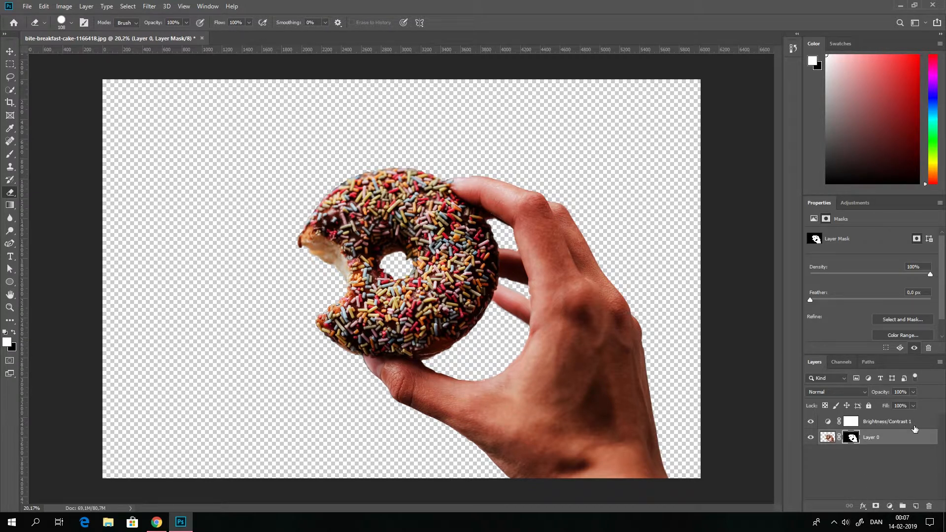
- Add a new layer below Layer 0 and fill it with a diagonal red gradient from the upper-left to the lower-right corner
click(916, 506)
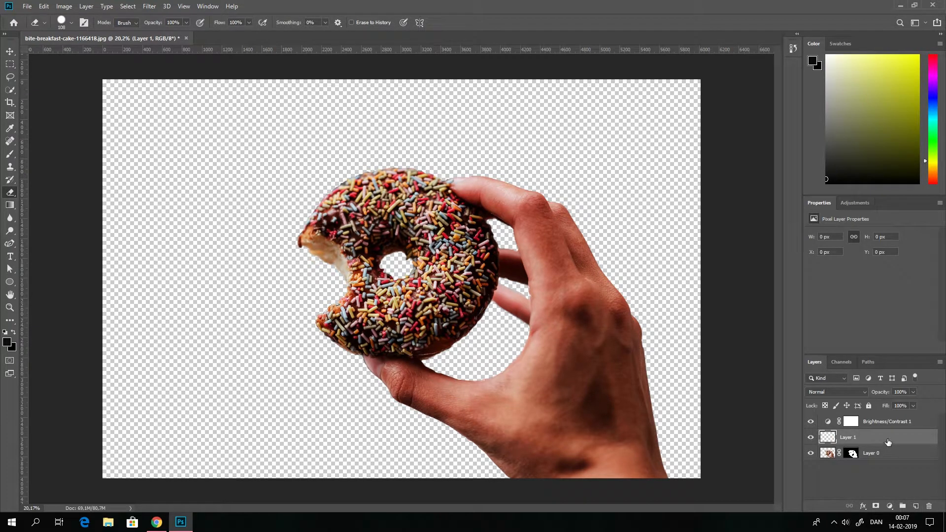
drag(887, 437, 886, 462)
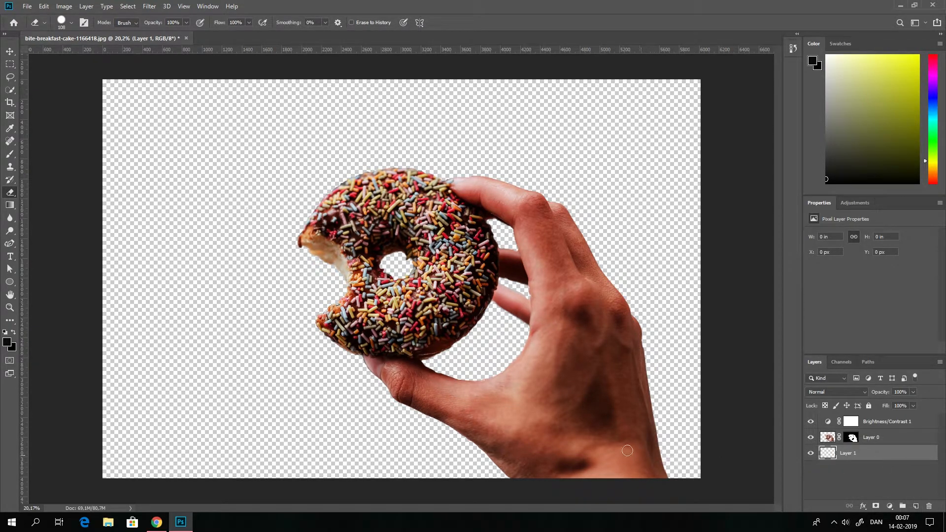
click(5, 207)
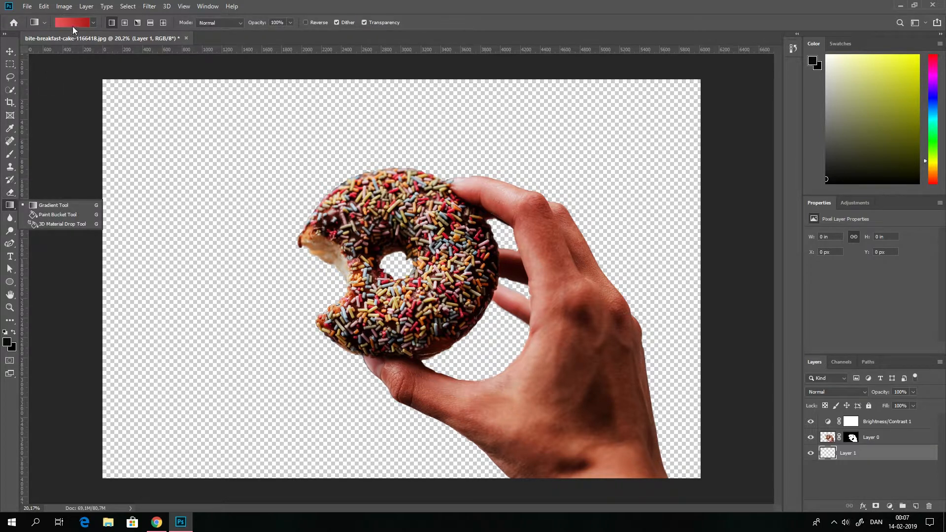
click(101, 77)
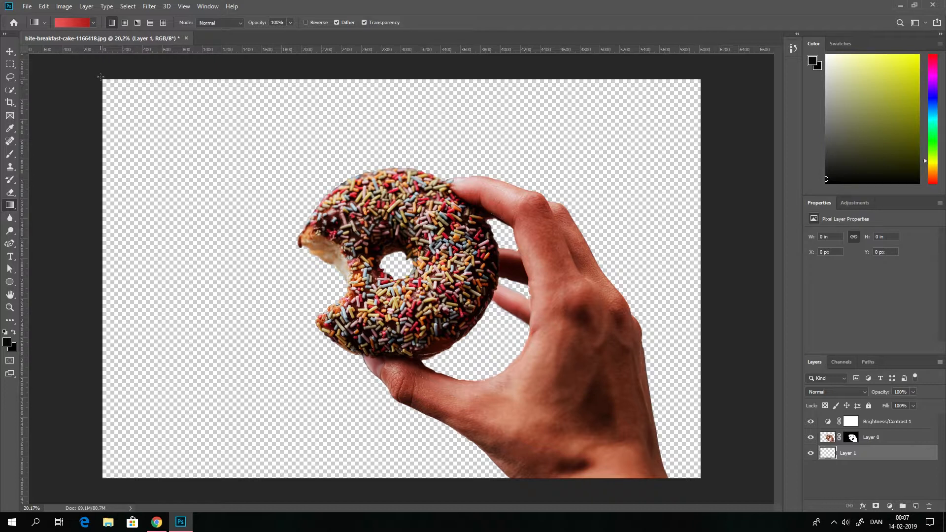
drag(101, 77, 711, 485)
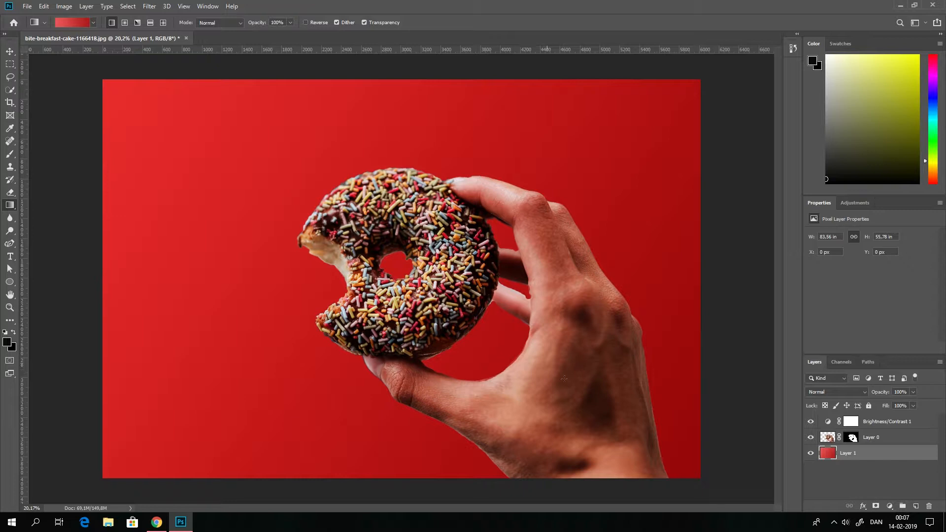
- Reopen Layer 0's mask in Select and Mask and switch the refinement brush to subtract
double_click(851, 438)
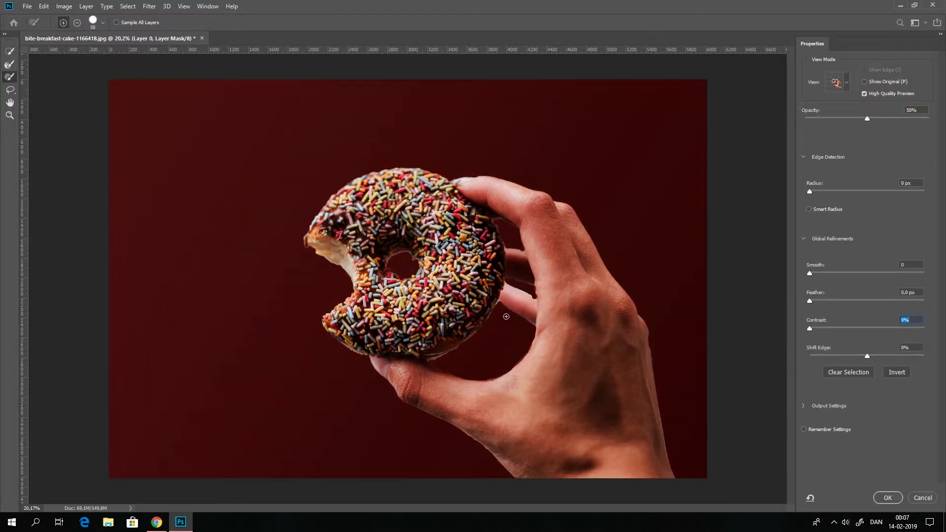
key(alt)
key(alt)
click(77, 22)
- Set the subtracting brush to 20 px for cleaning the mask edge between the donut and the fingers
click(10, 115)
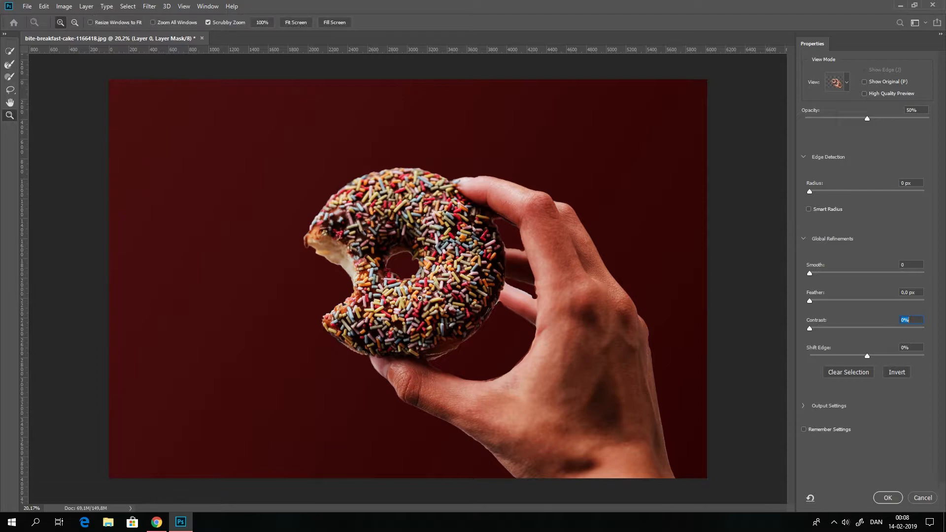
click(504, 316)
click(525, 300)
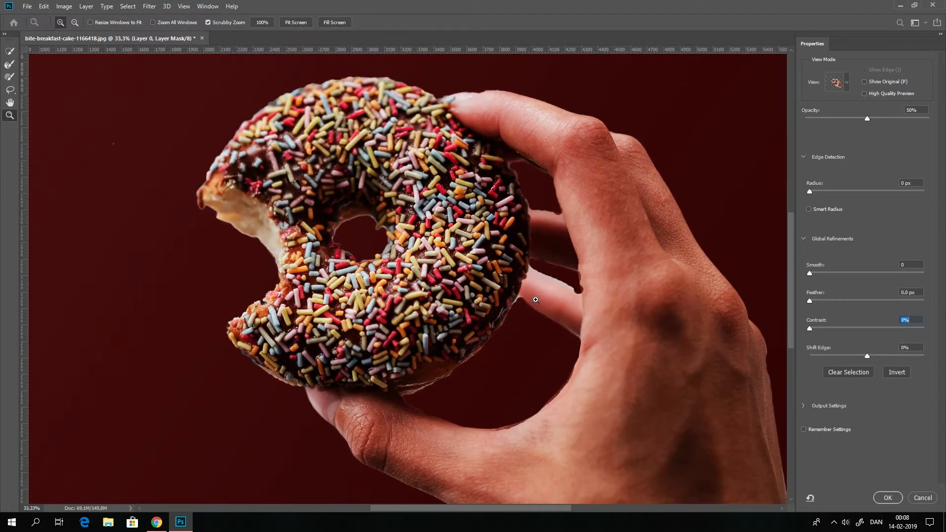
click(526, 300)
click(523, 301)
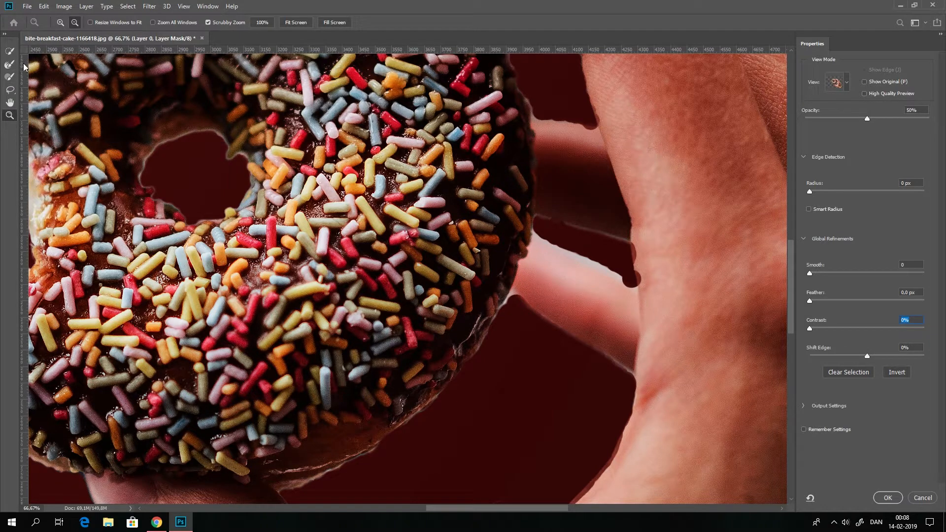
click(10, 78)
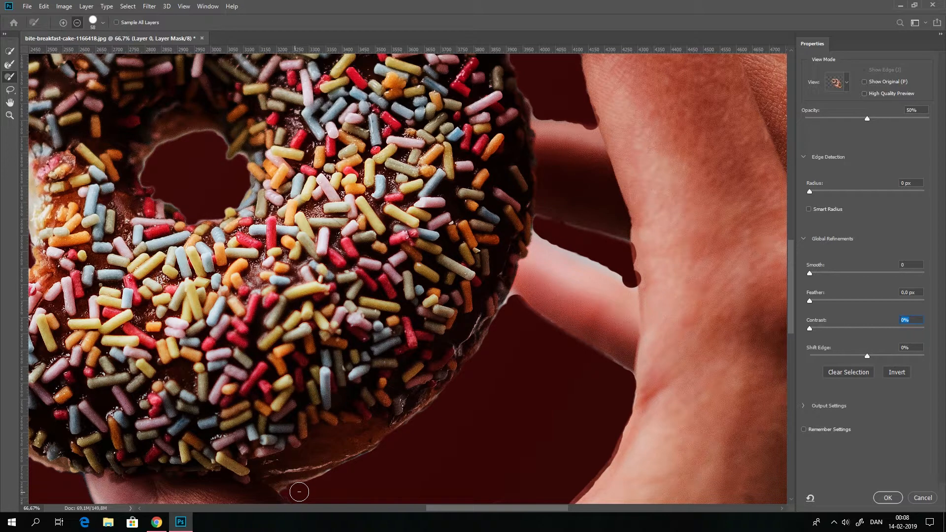
click(103, 23)
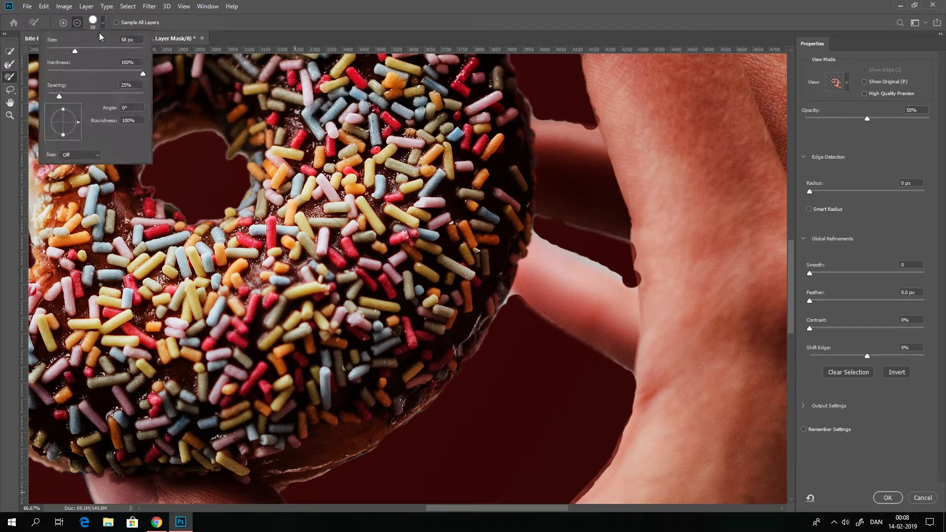
drag(75, 51, 63, 53)
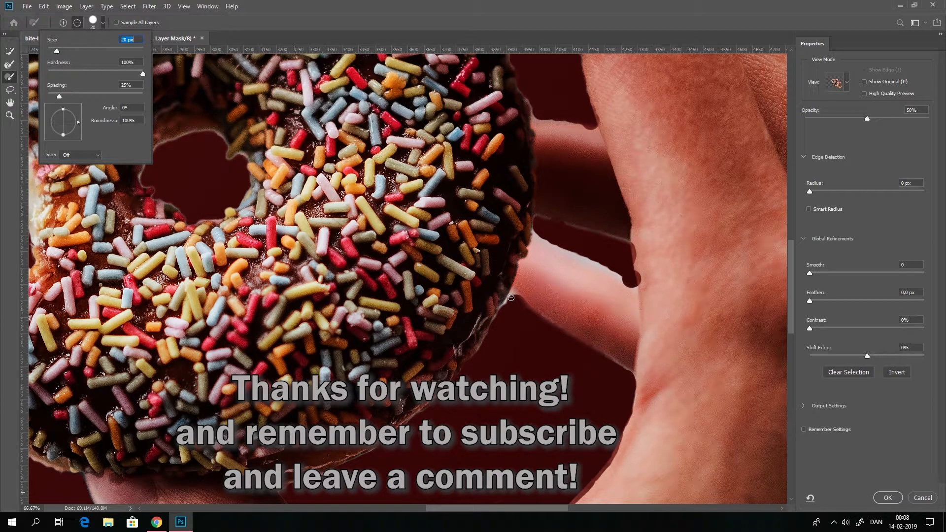
key(Return)
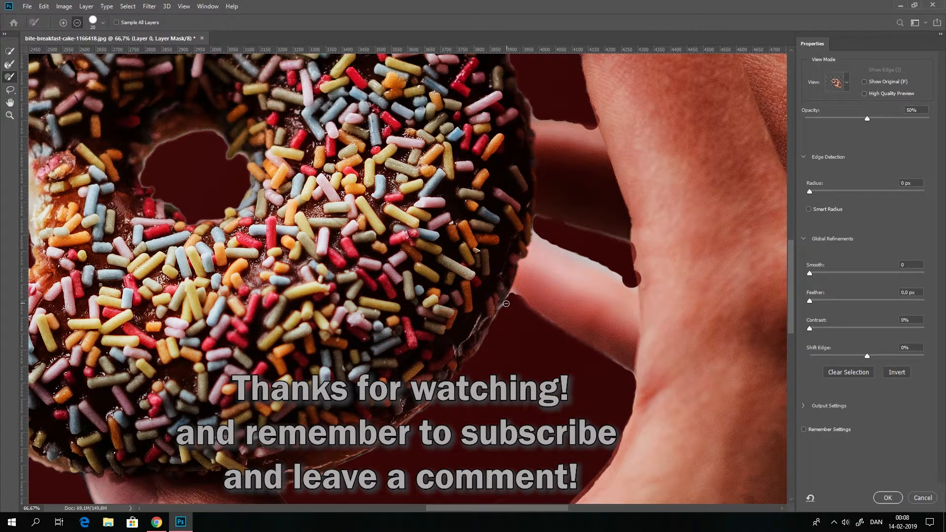